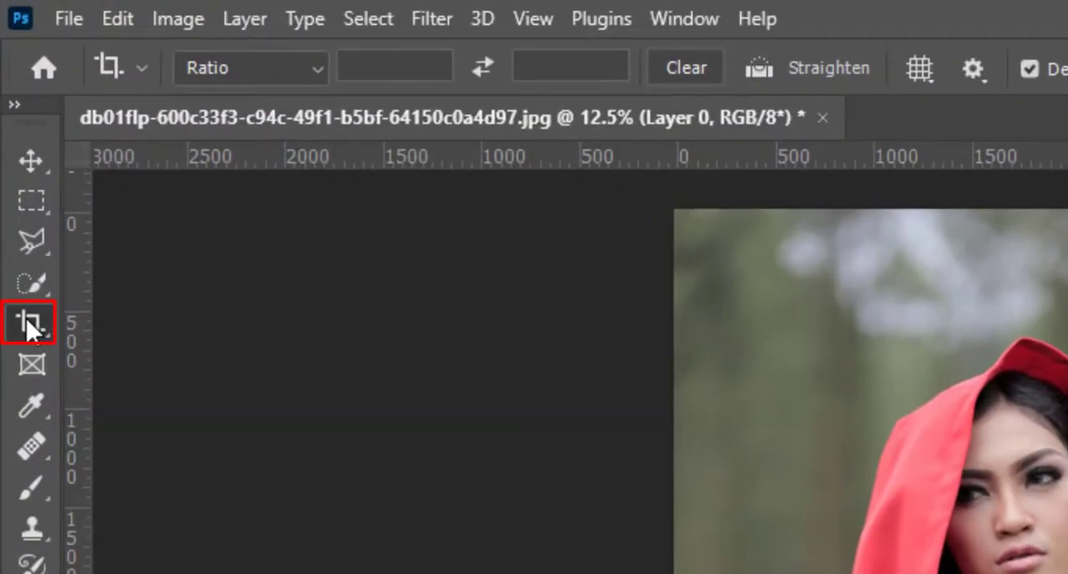
Extend the canvas equally on both sides of the photo to 5488 px wide with the Crop tool
left_click(34, 324)
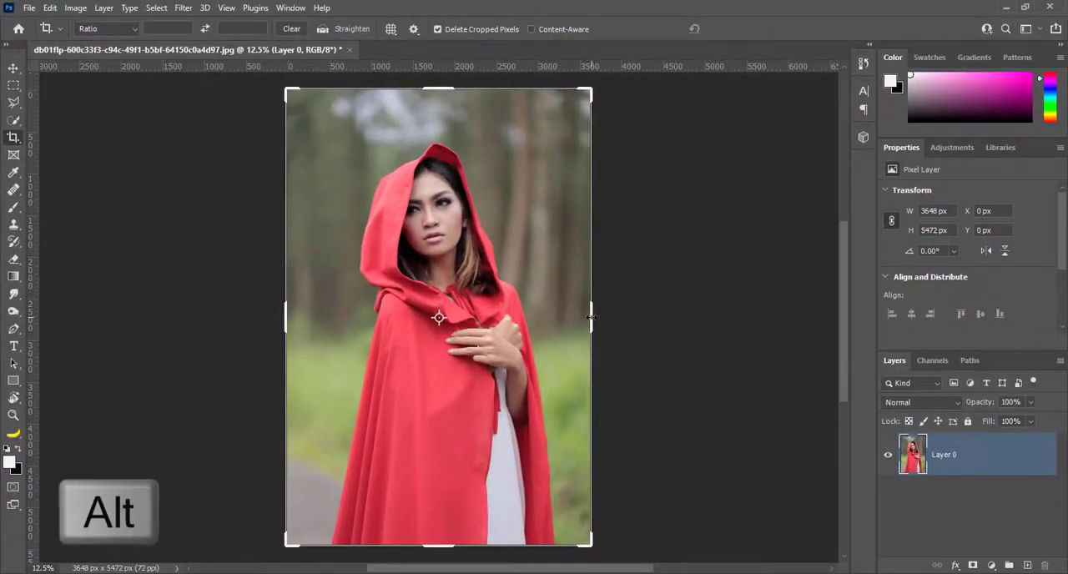
left_click_drag(590, 315, 666, 318)
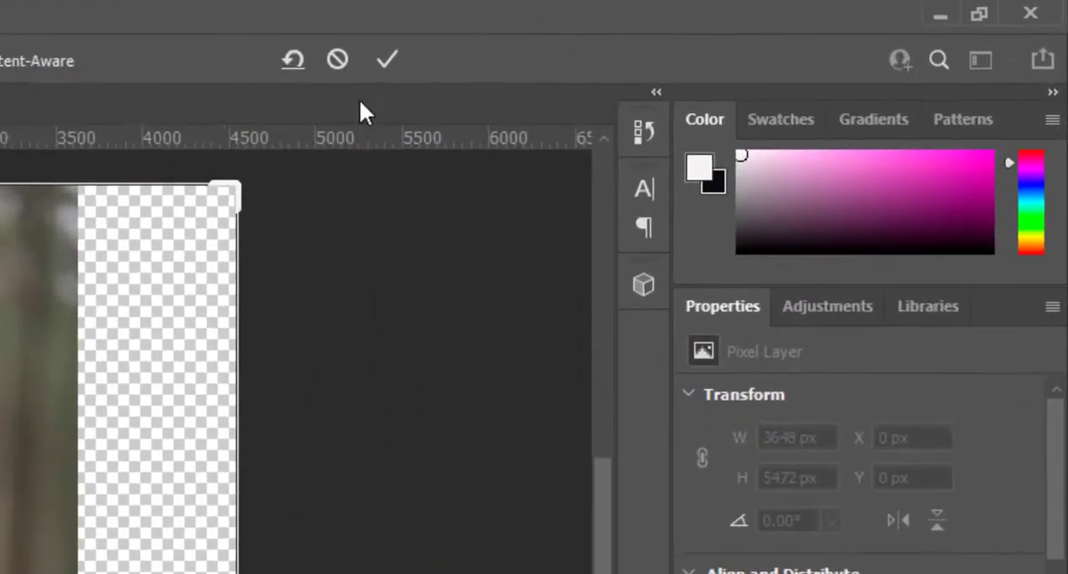
left_click(739, 28)
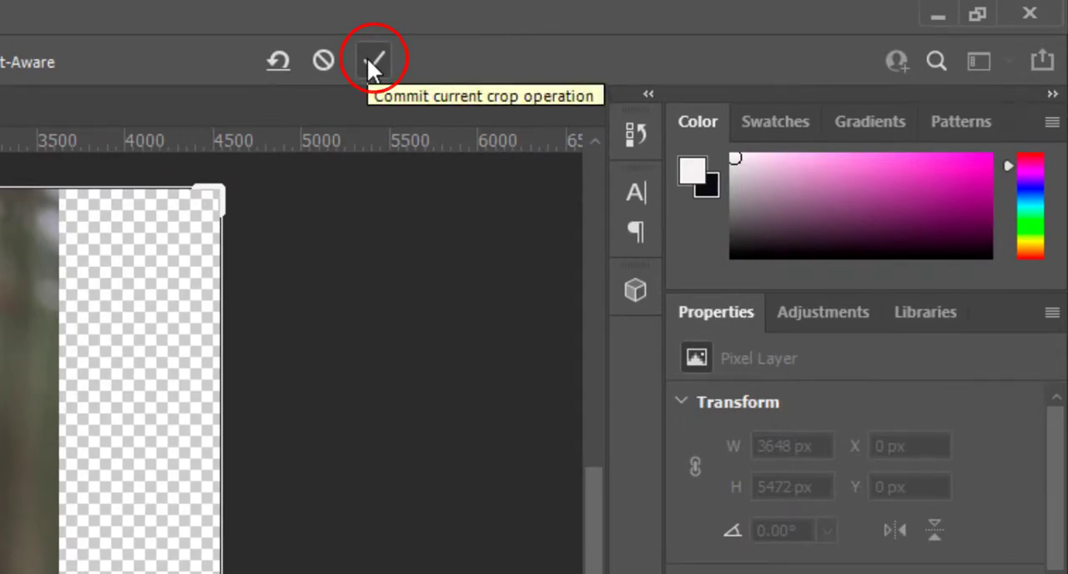
left_click(372, 60)
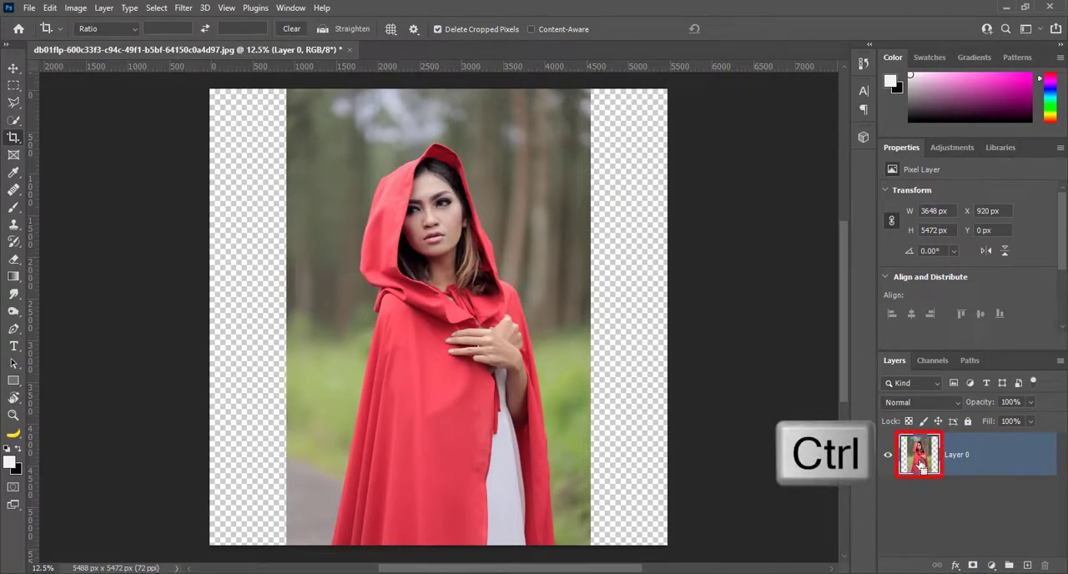
Load Layer 0's pixels as a selection and contract it by 15 pixels
left_click(921, 464, "ctrl")
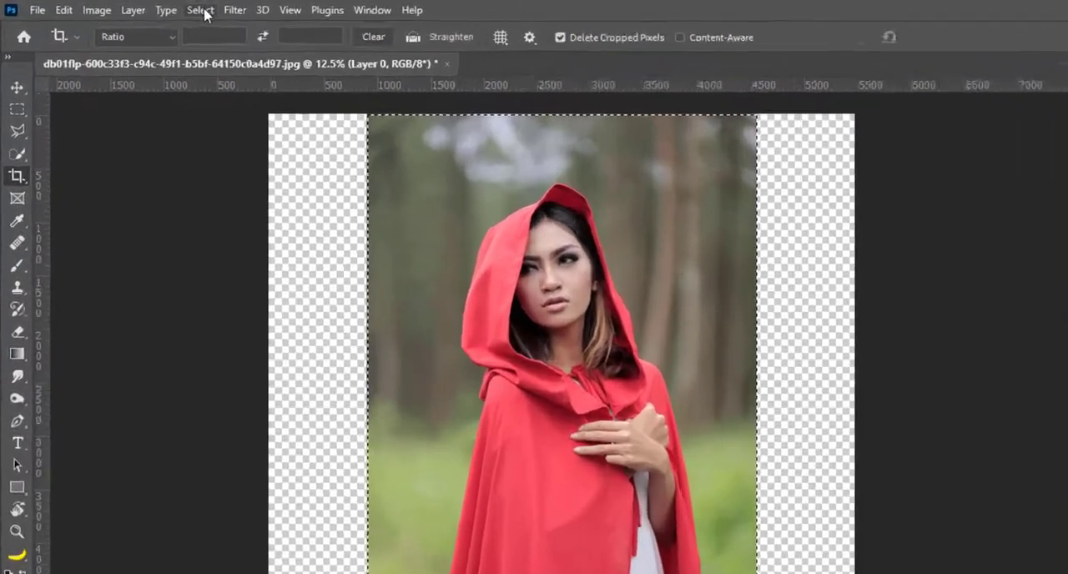
left_click(202, 11)
mouse_move(313, 370)
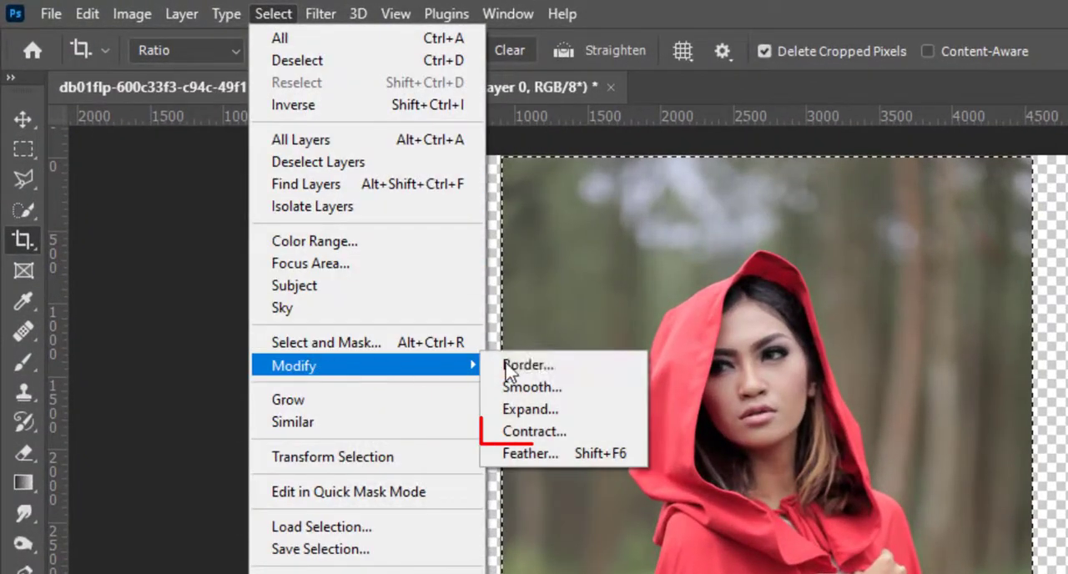
left_click(524, 431)
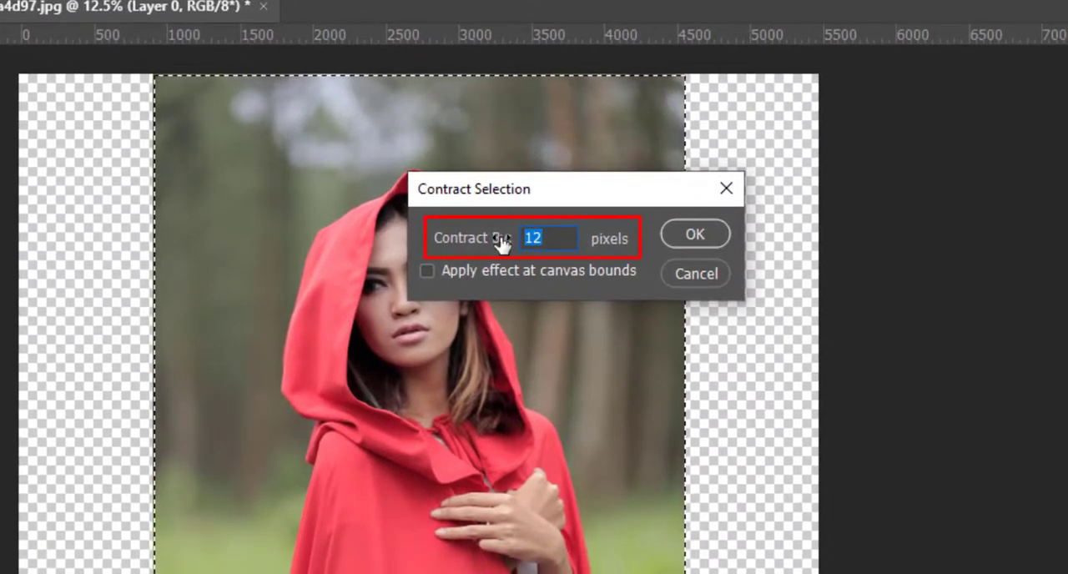
type("15")
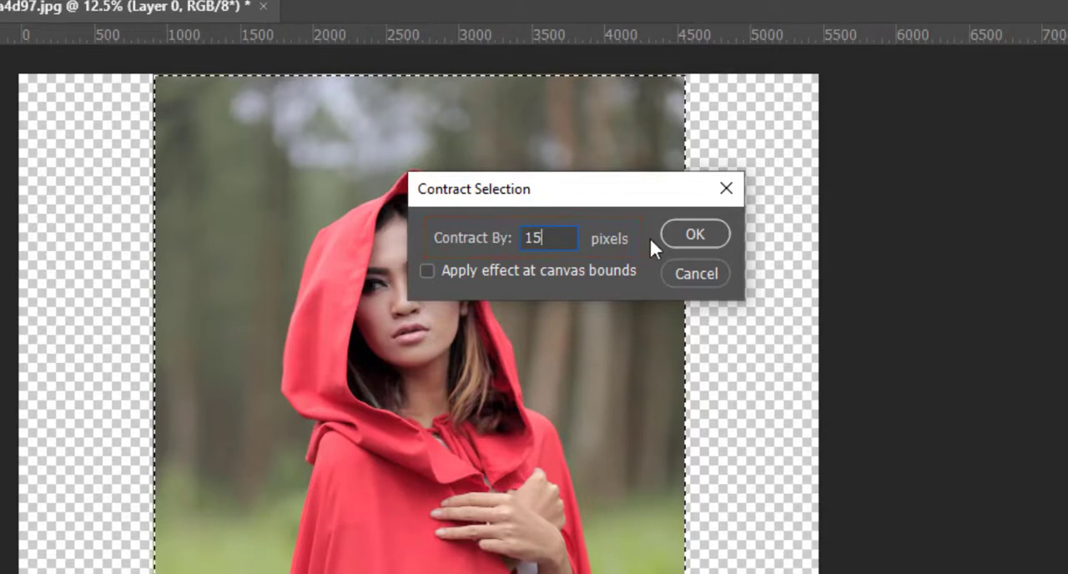
left_click(701, 232)
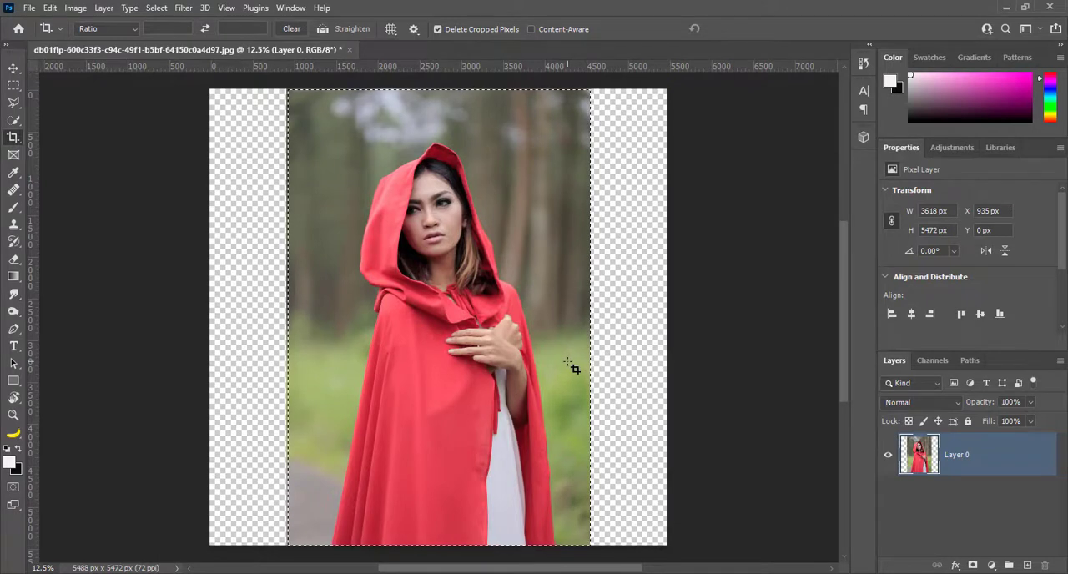
Invert the selection and fill the empty side strips on a new layer with Content-Aware Fill, excluding the woman's eye from the sampling area
key("ctrl+shift+i")
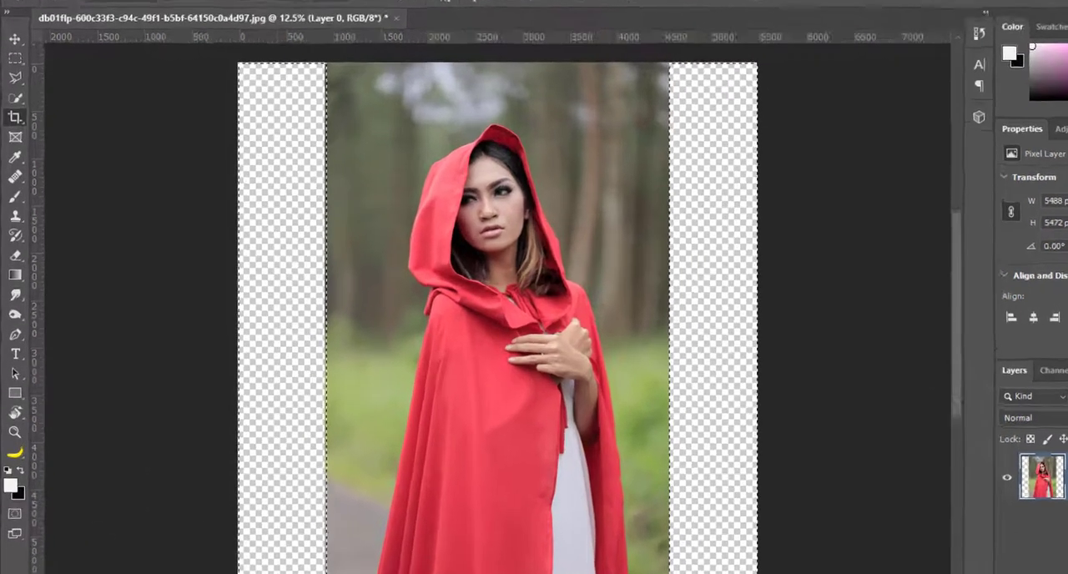
left_click(56, 2)
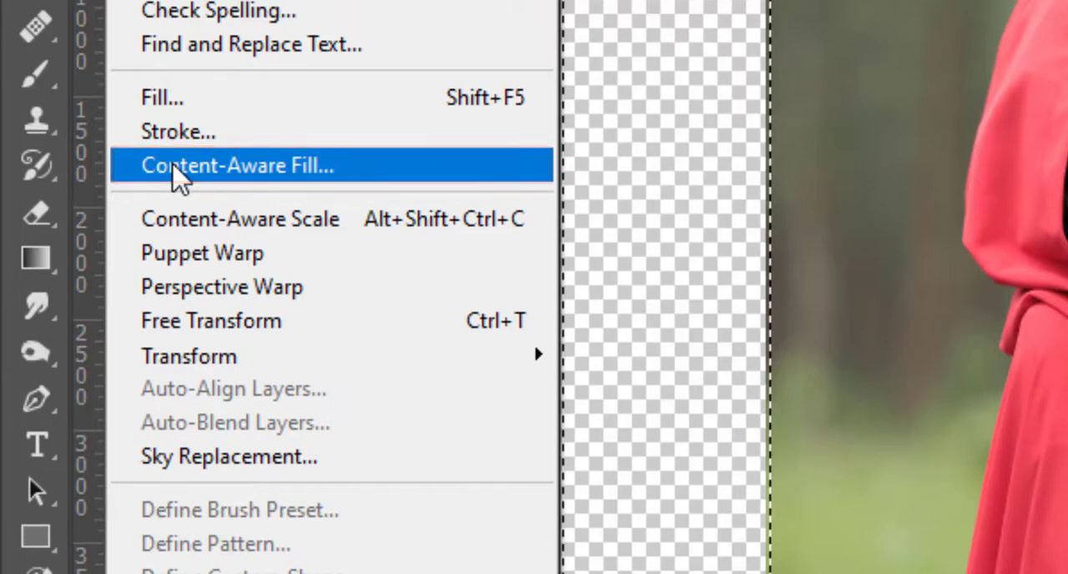
left_click(175, 166)
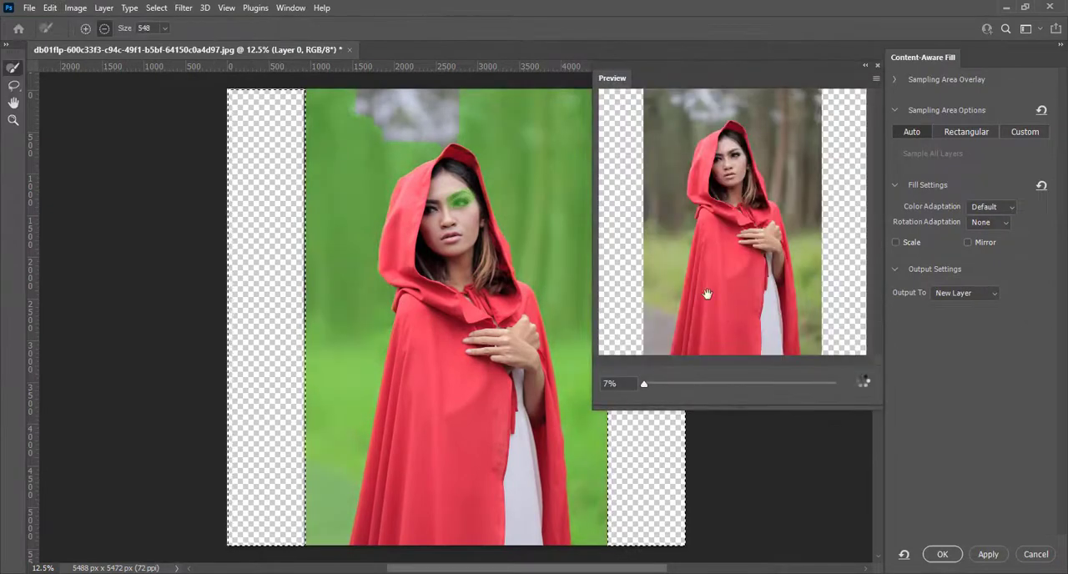
left_click_drag(462, 210, 456, 208)
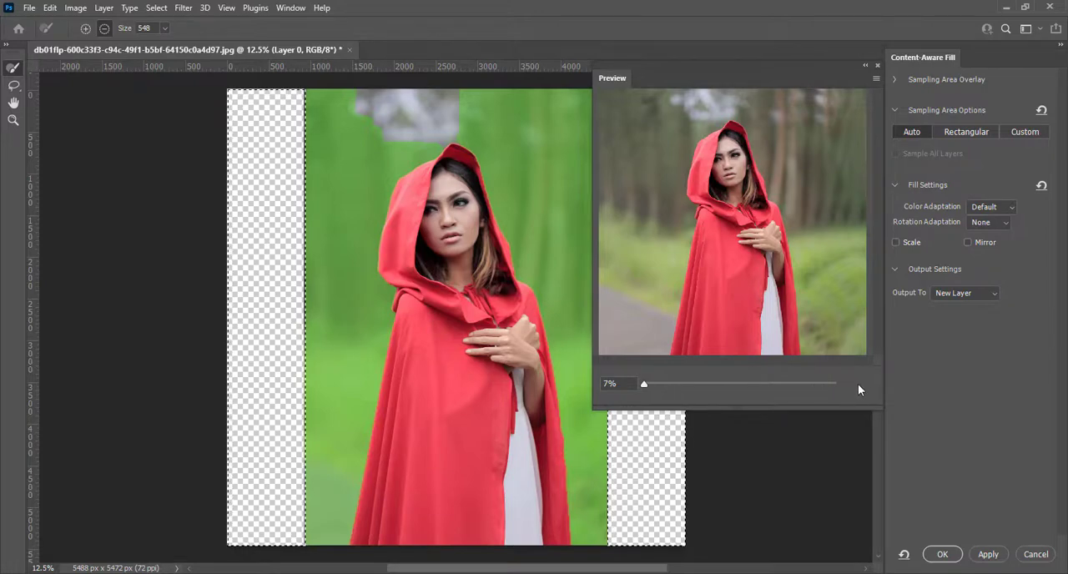
left_click(940, 555)
Clear the selection and merge the fill layer with Layer 0
key("ctrl+d")
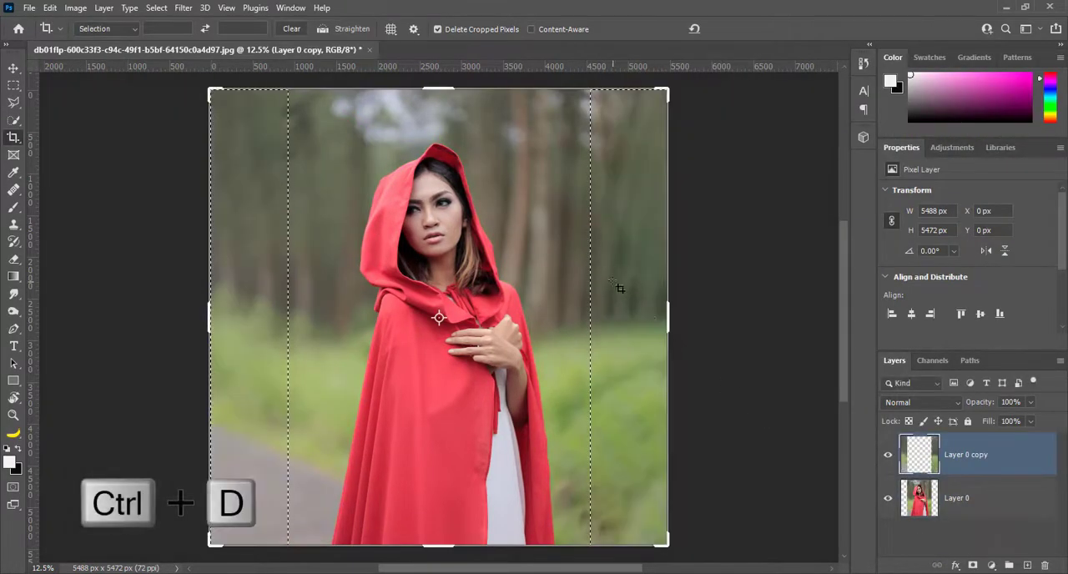
left_click(333, 200)
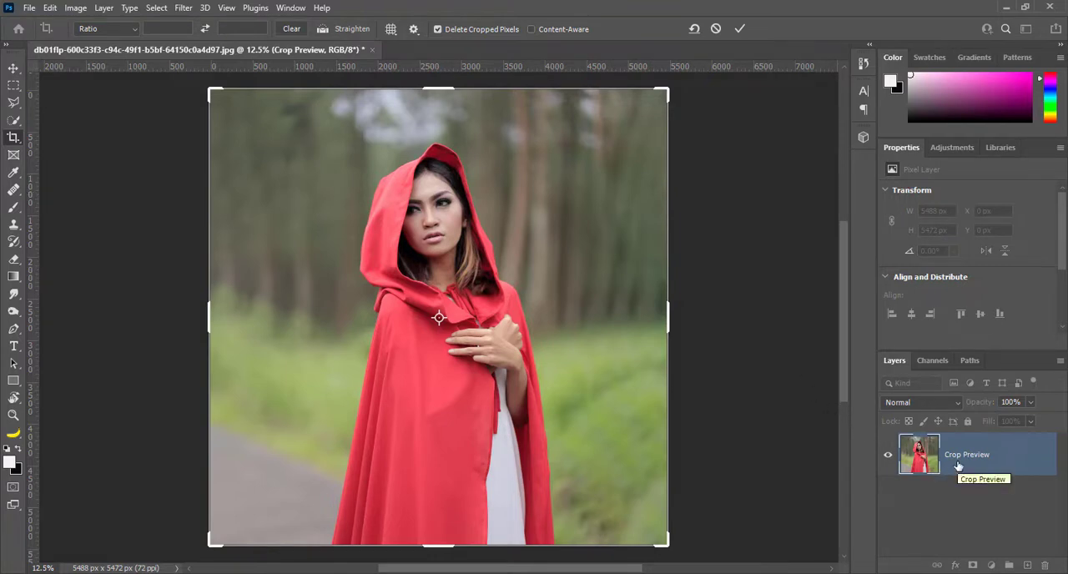
left_click(739, 29)
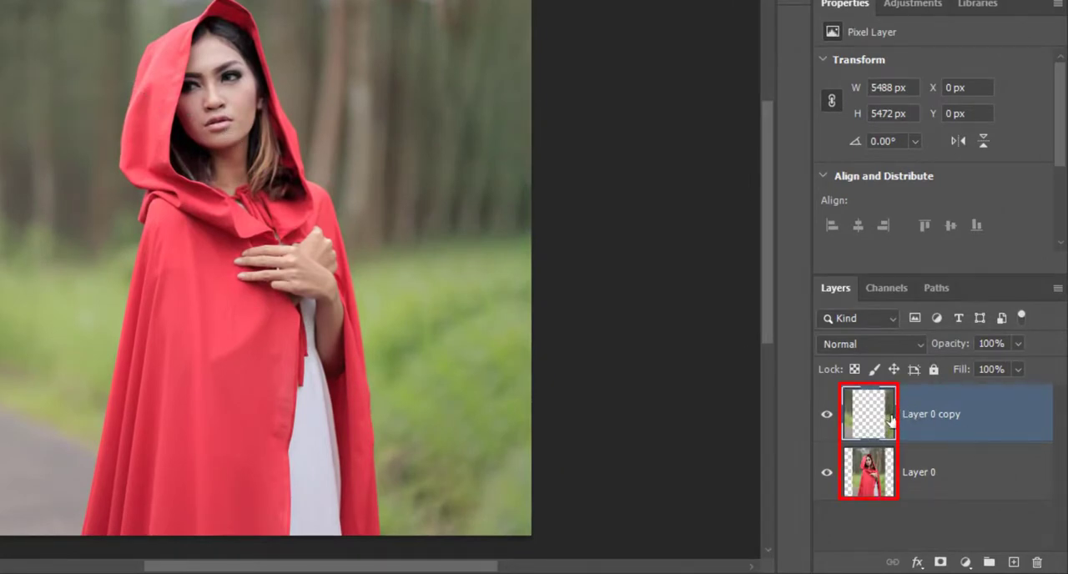
left_click(920, 472, "shift")
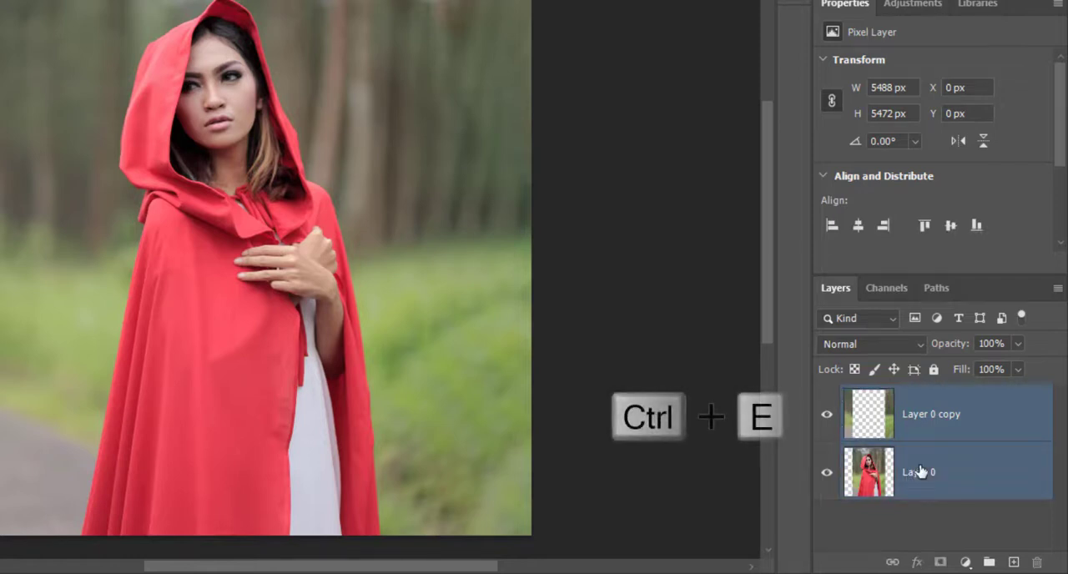
key("ctrl+e")
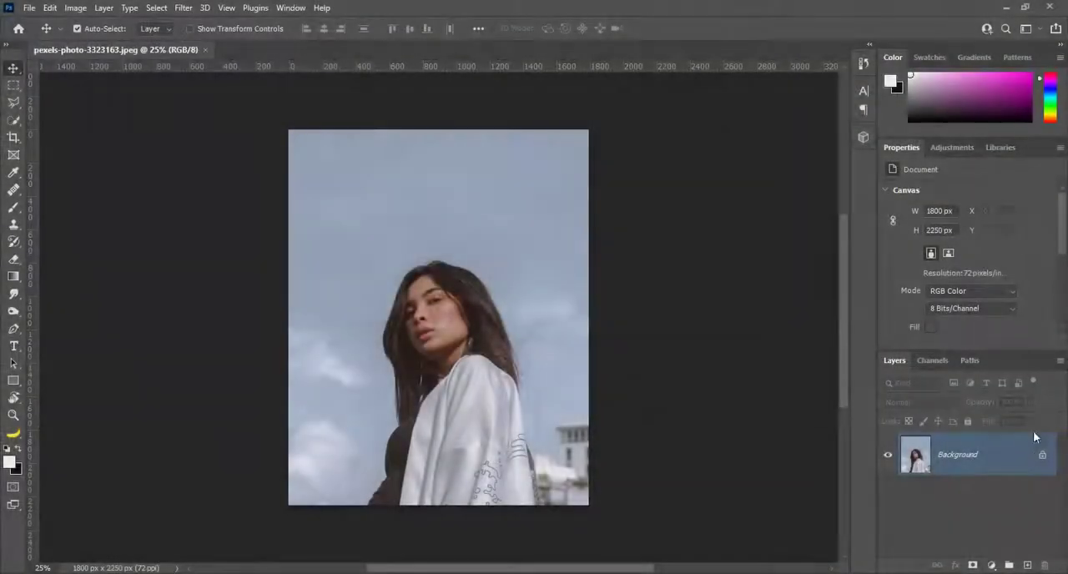
Unlock the Background layer and extend the canvas equally on both sides to 2456 px wide with the Crop tool
left_click(1042, 455)
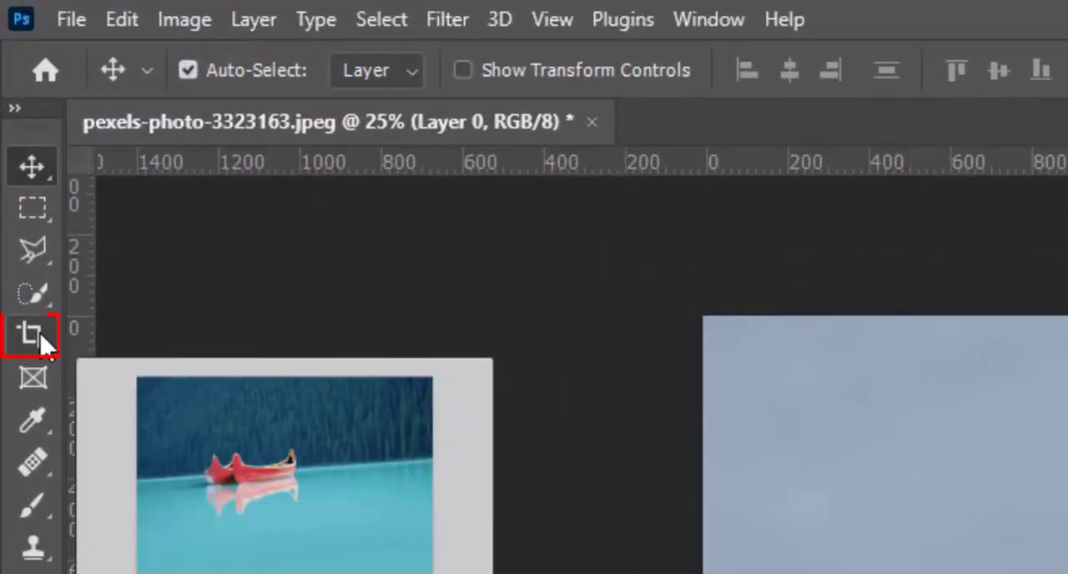
left_click(40, 336)
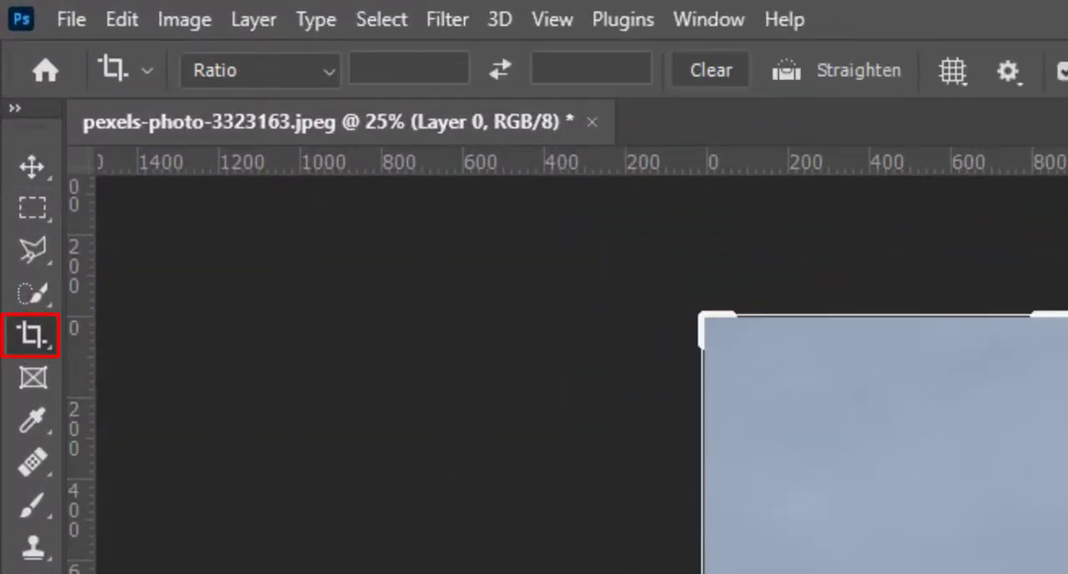
key("alt")
left_click(742, 402)
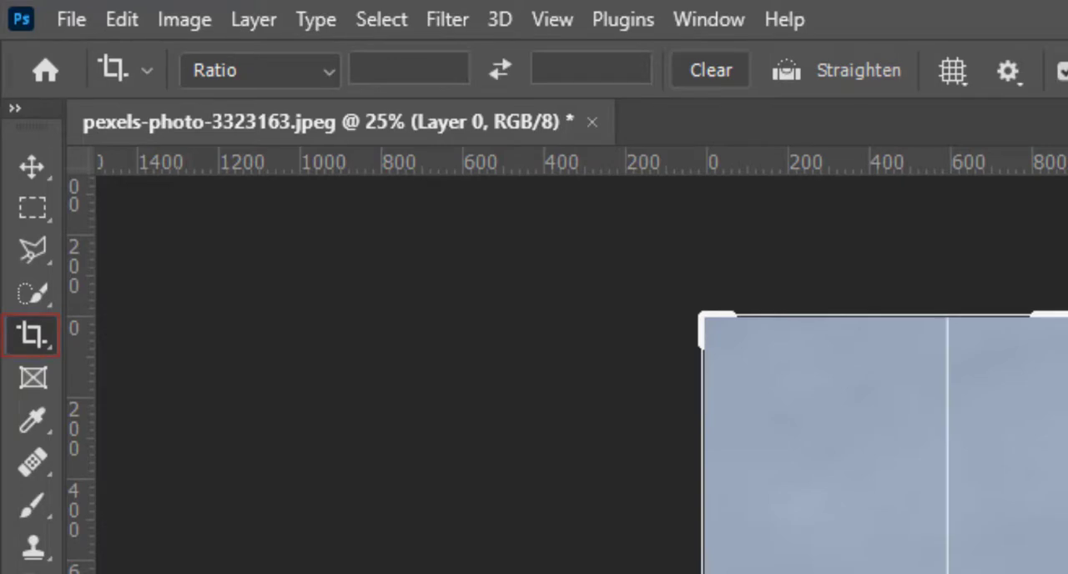
left_click_drag(742, 401, 810, 397)
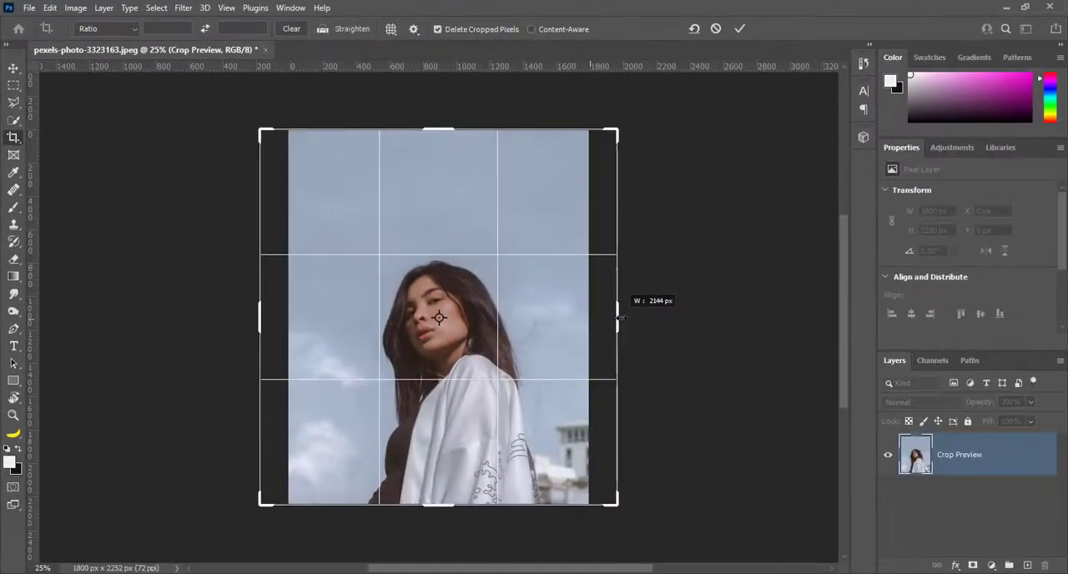
left_click_drag(643, 317, 643, 318)
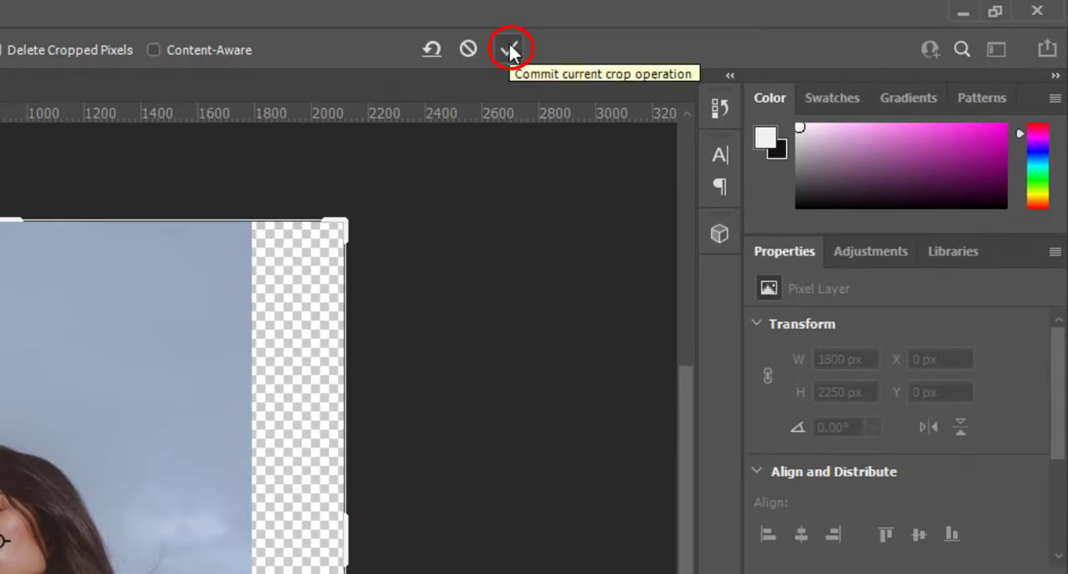
left_click(510, 50)
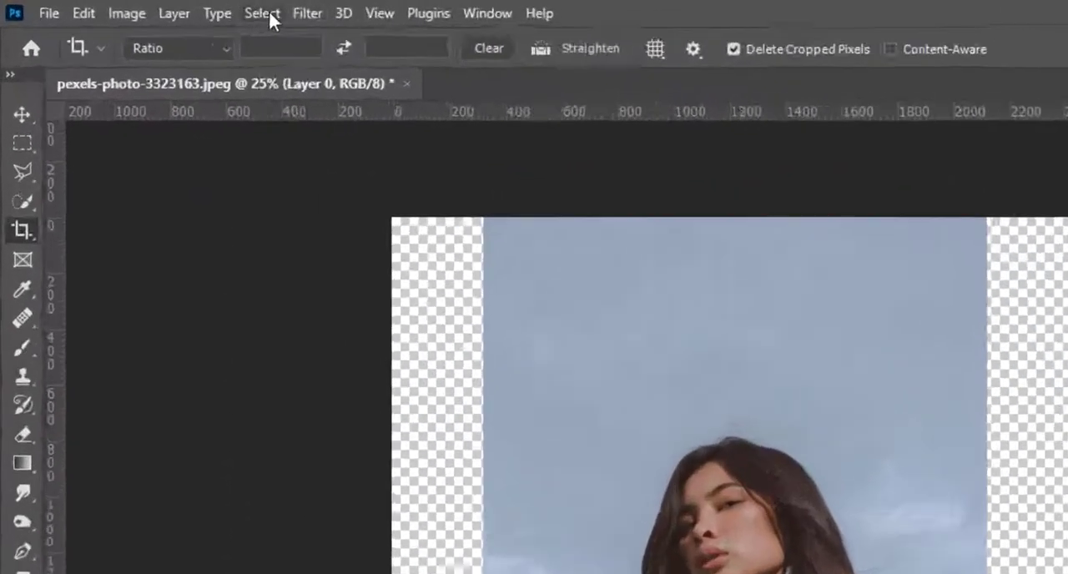
Save a selection of the subject as a new alpha channel, and clear the selection
left_click(156, 8)
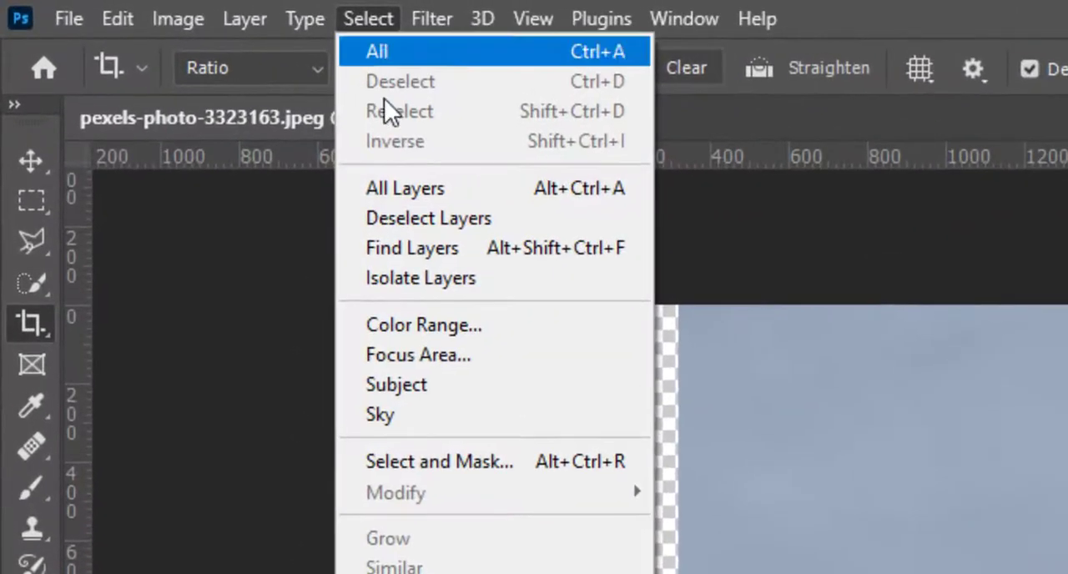
left_click(537, 384)
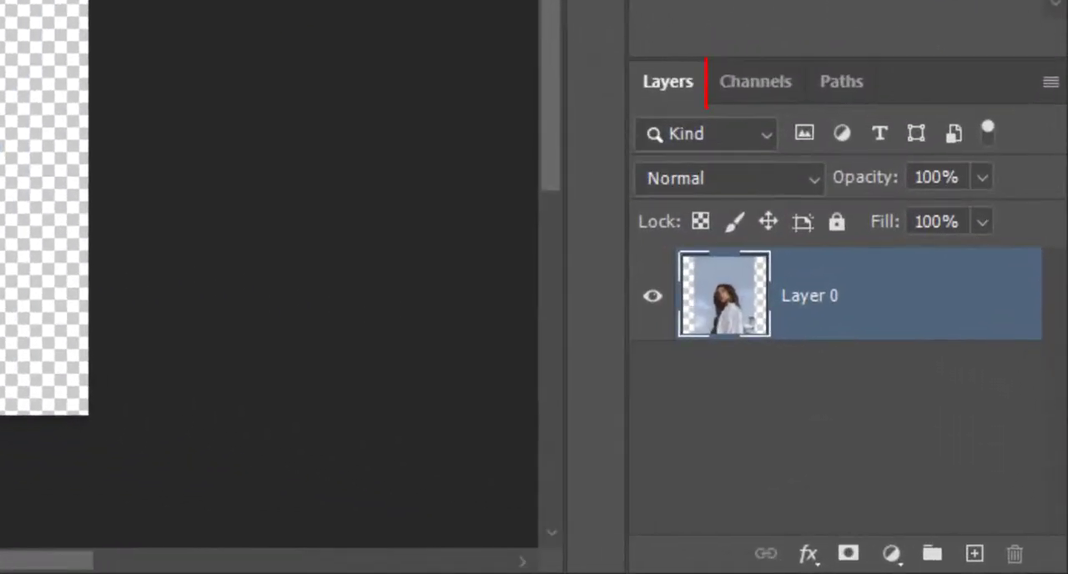
left_click(750, 82)
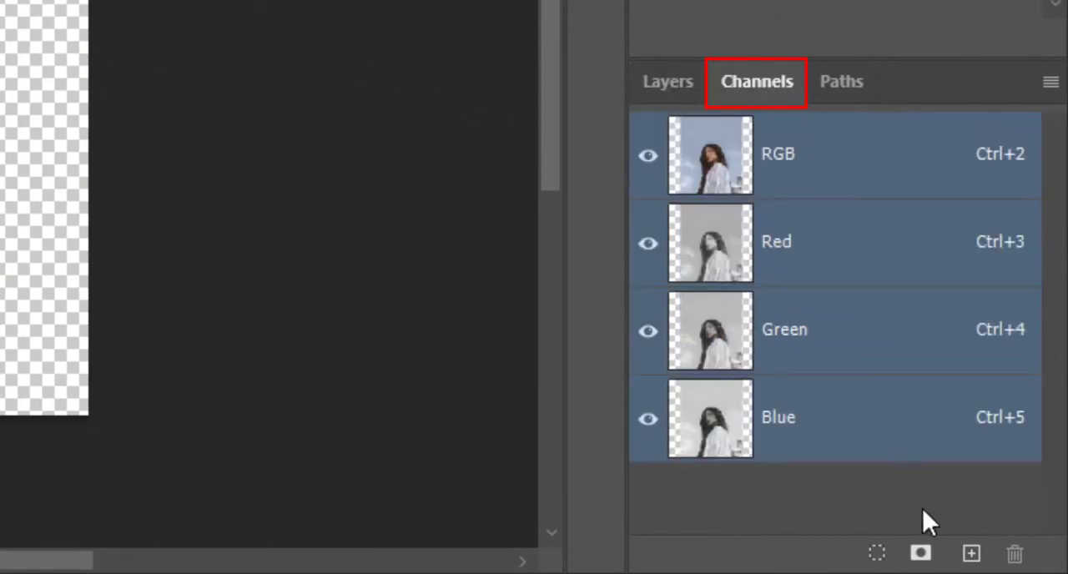
left_click(920, 555)
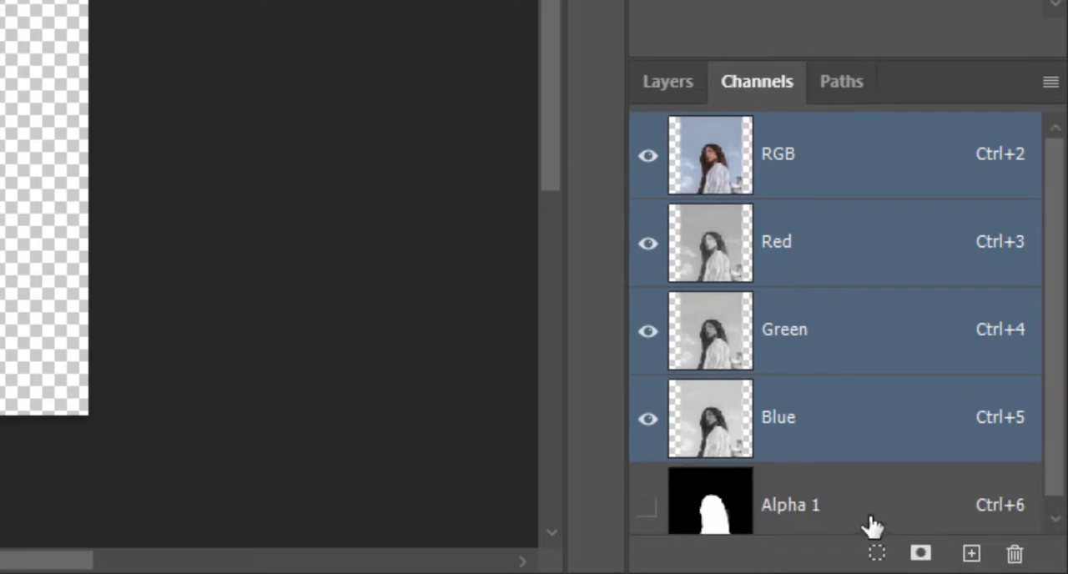
scroll(834, 508, "down", 1)
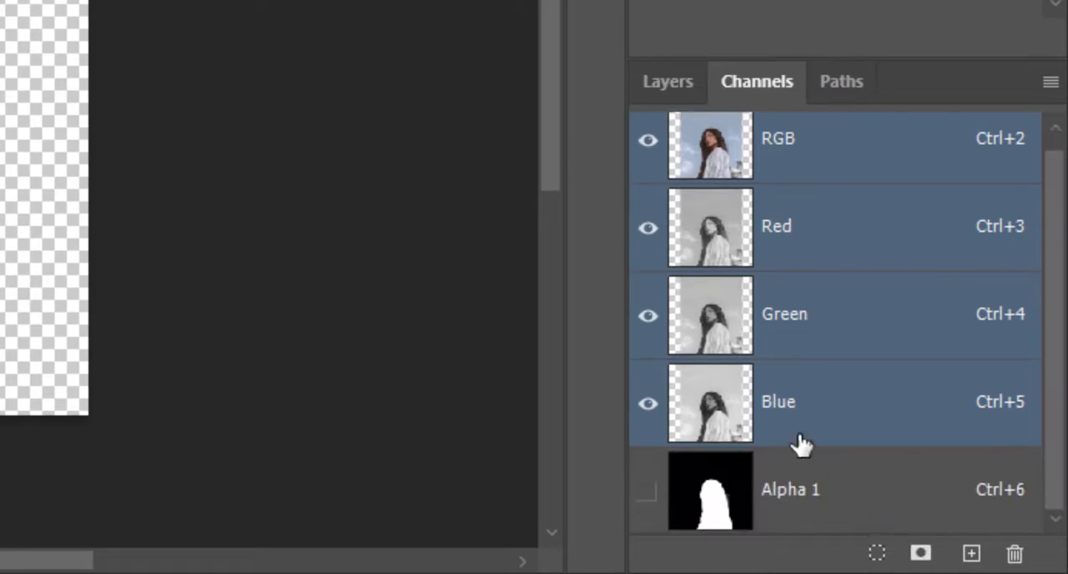
left_click(670, 80)
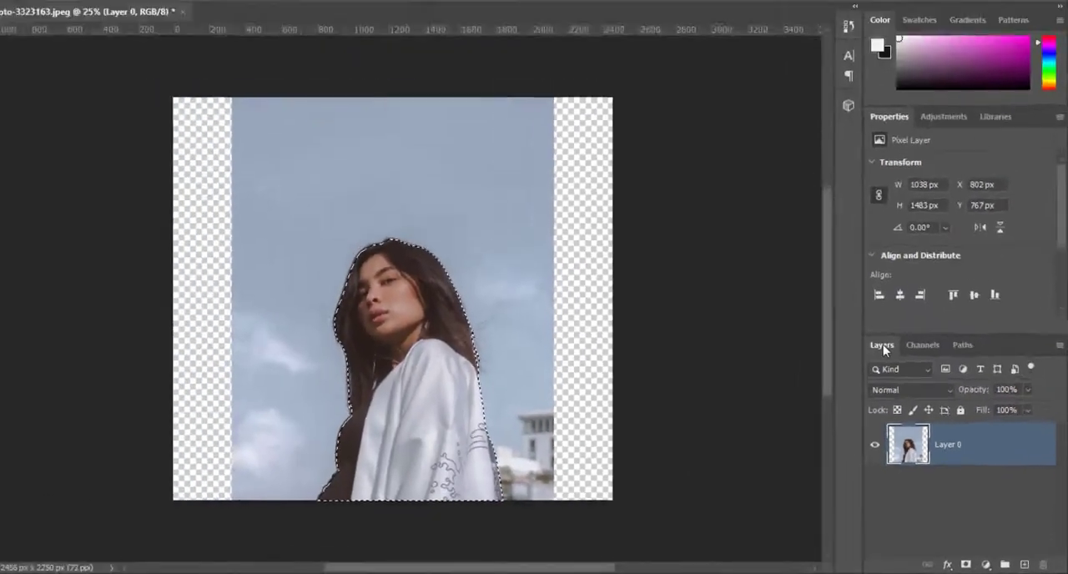
key("ctrl+d")
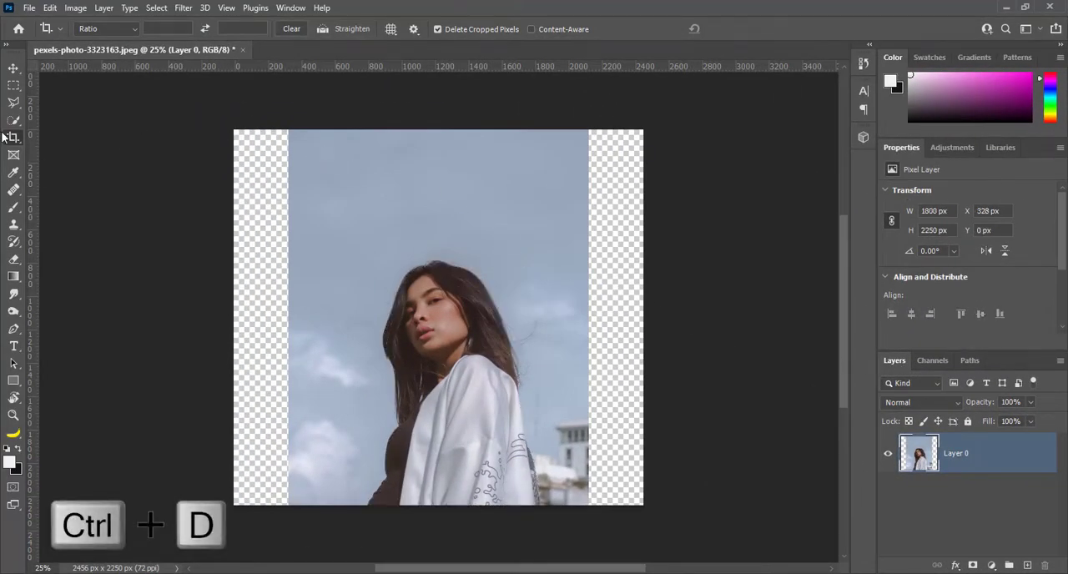
Stretch the layer with Content-Aware Scale to 136.44% width about its center, protecting the Alpha 1 channel, and commit the transform
left_click(50, 8)
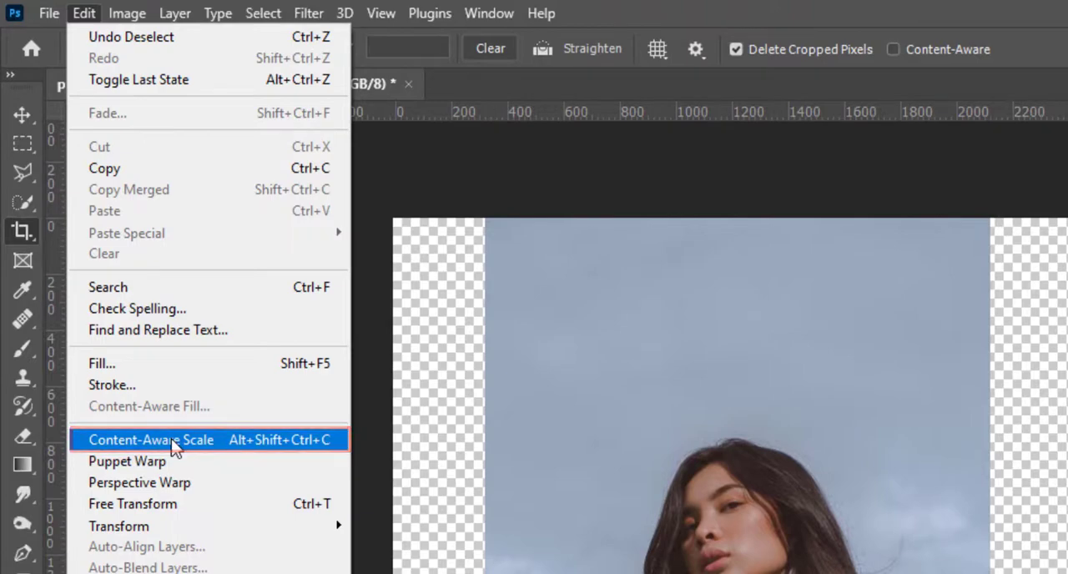
left_click(172, 442)
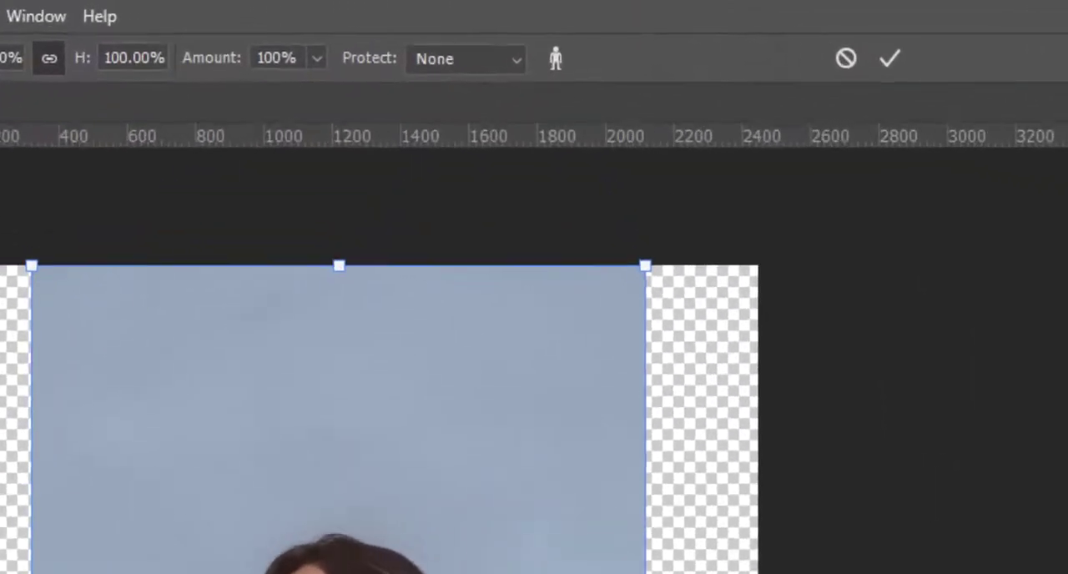
left_click(515, 62)
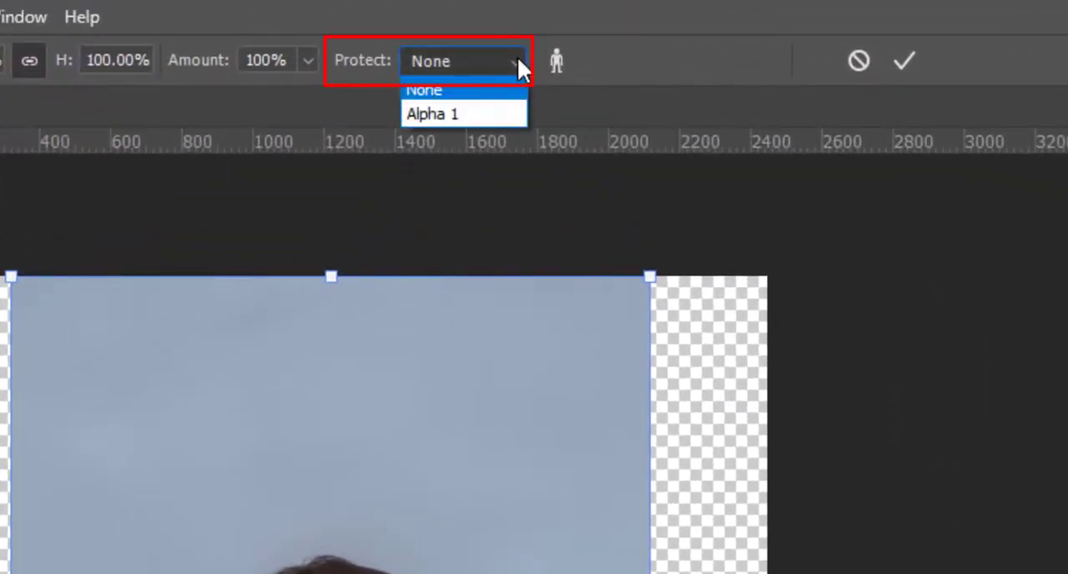
left_click(469, 109)
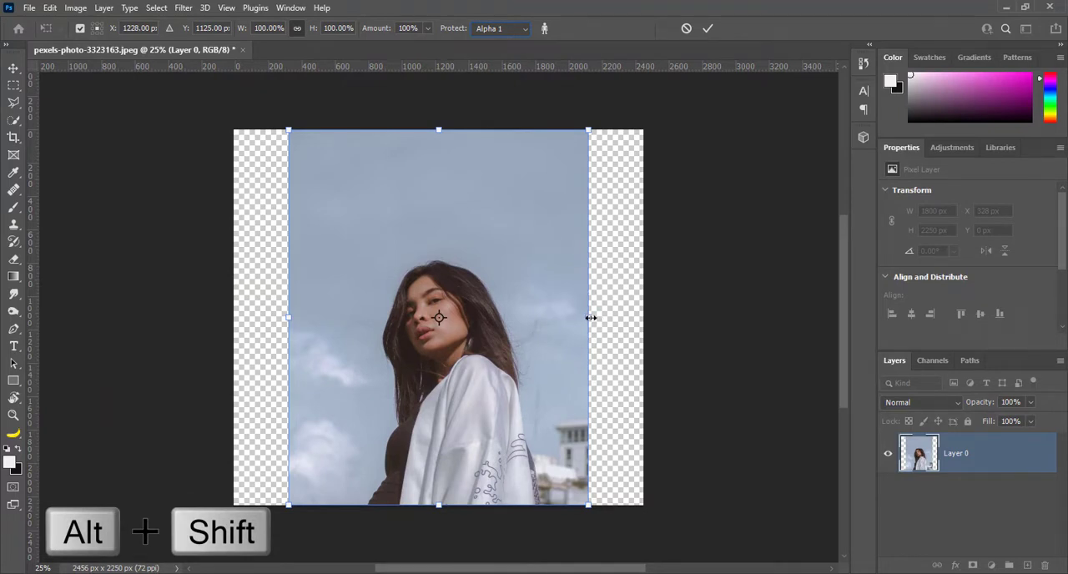
left_click_drag(598, 316, 642, 316)
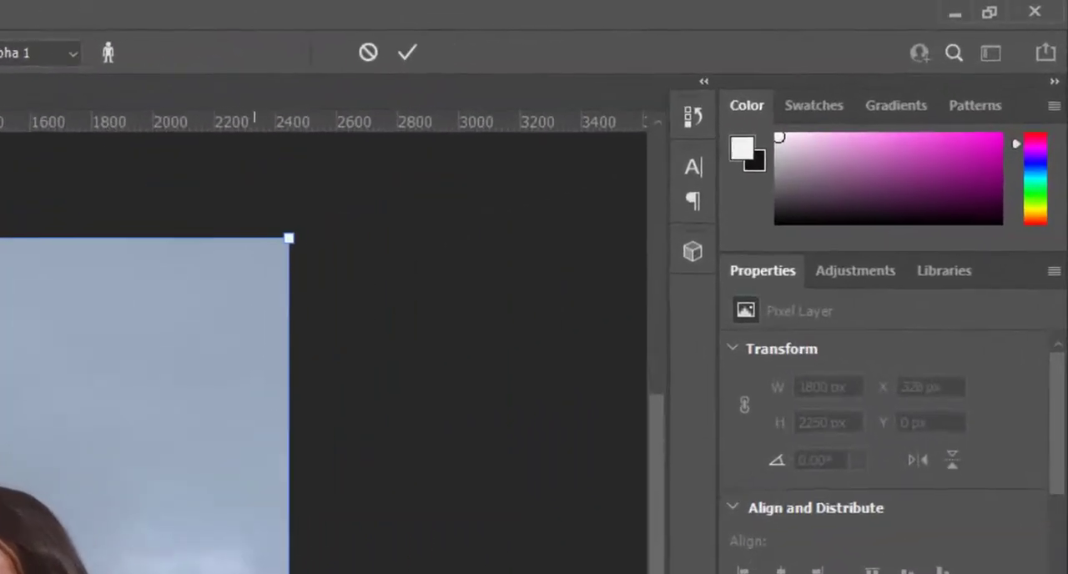
left_click(708, 27)
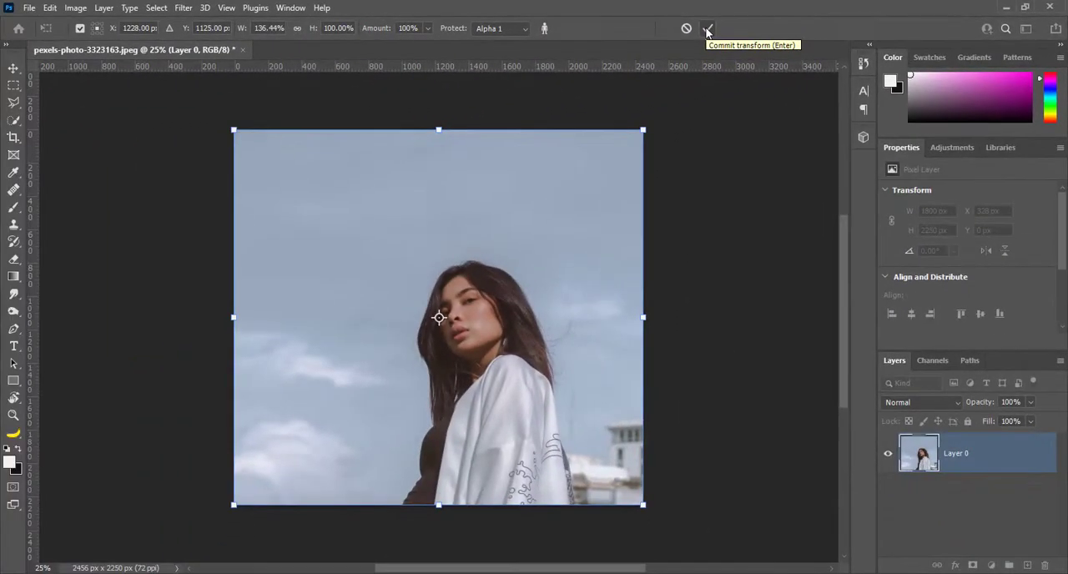
left_click(705, 29)
key("c")
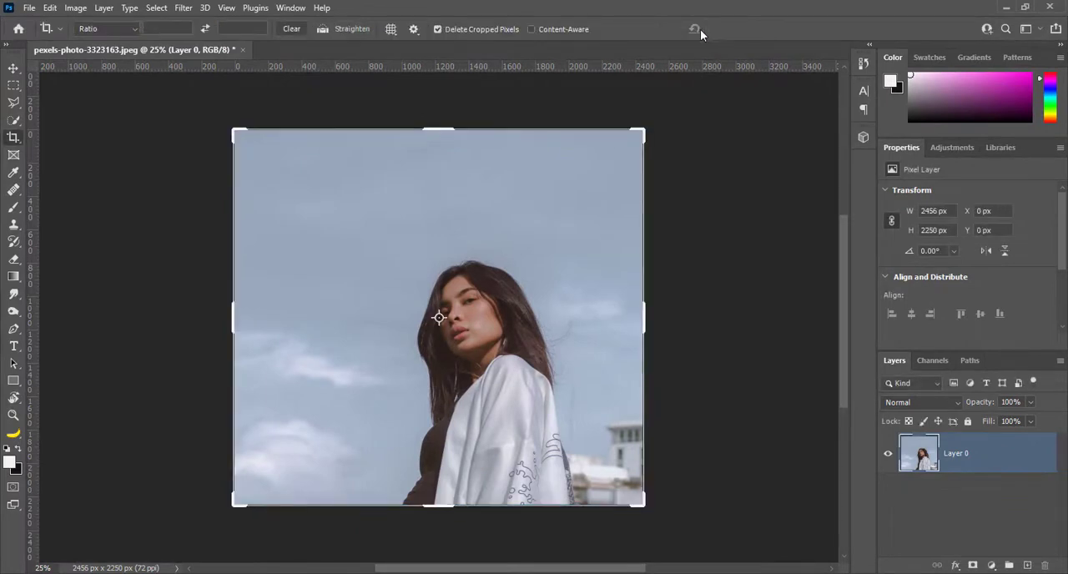
left_click(13, 67)
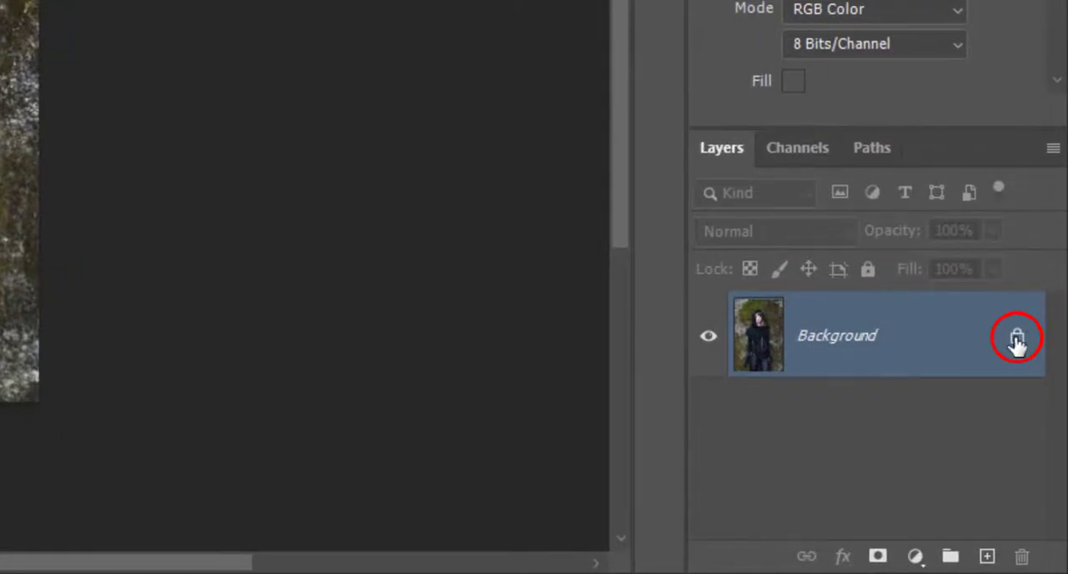
Unlock the hooded woman photo's Background layer and extend the canvas equally on both sides to 1574 px wide with the Crop tool
left_click(1017, 338)
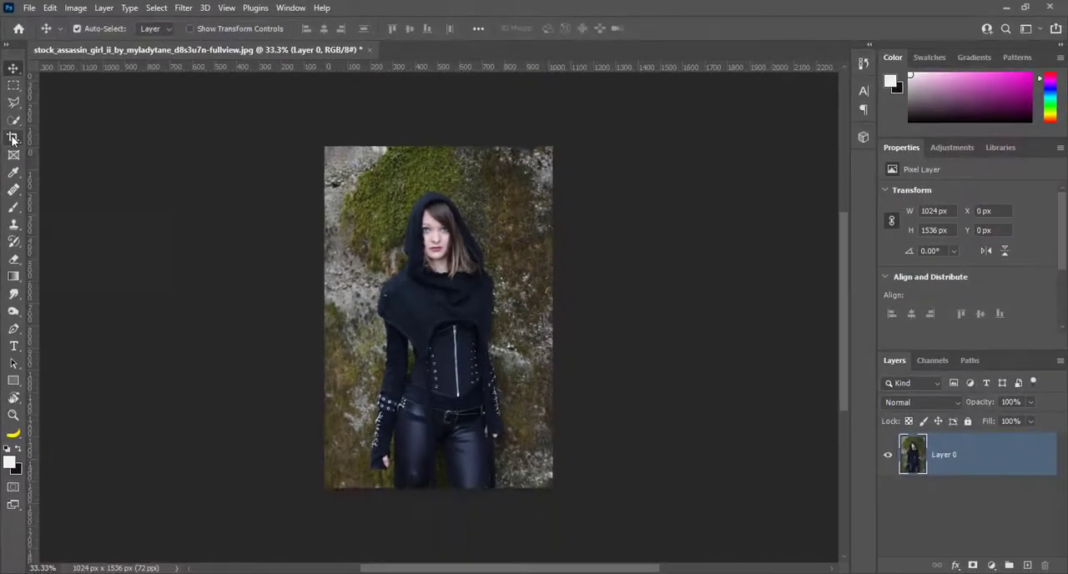
left_click(22, 229)
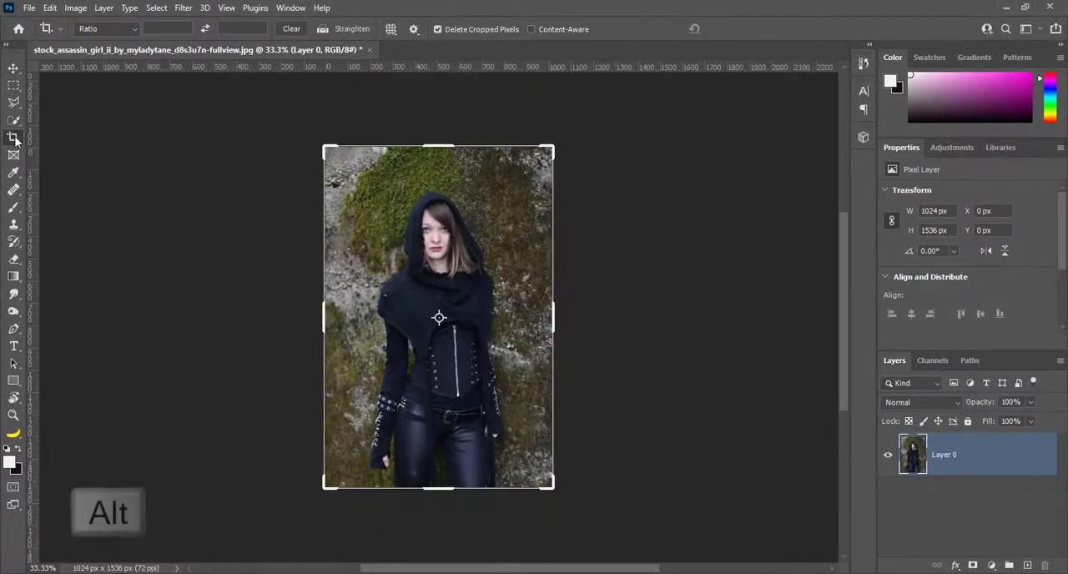
key("alt")
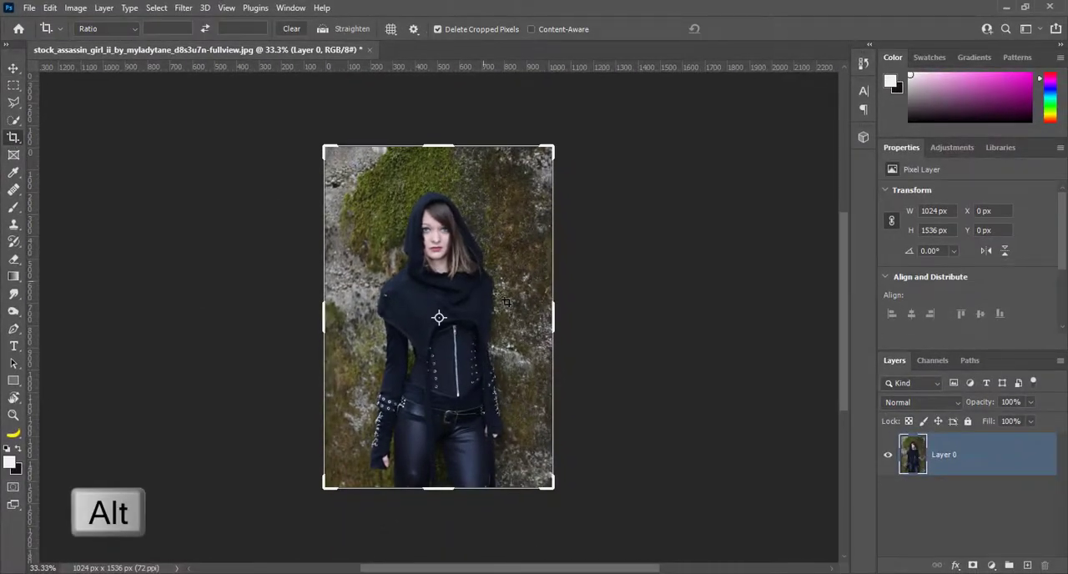
left_click(551, 317)
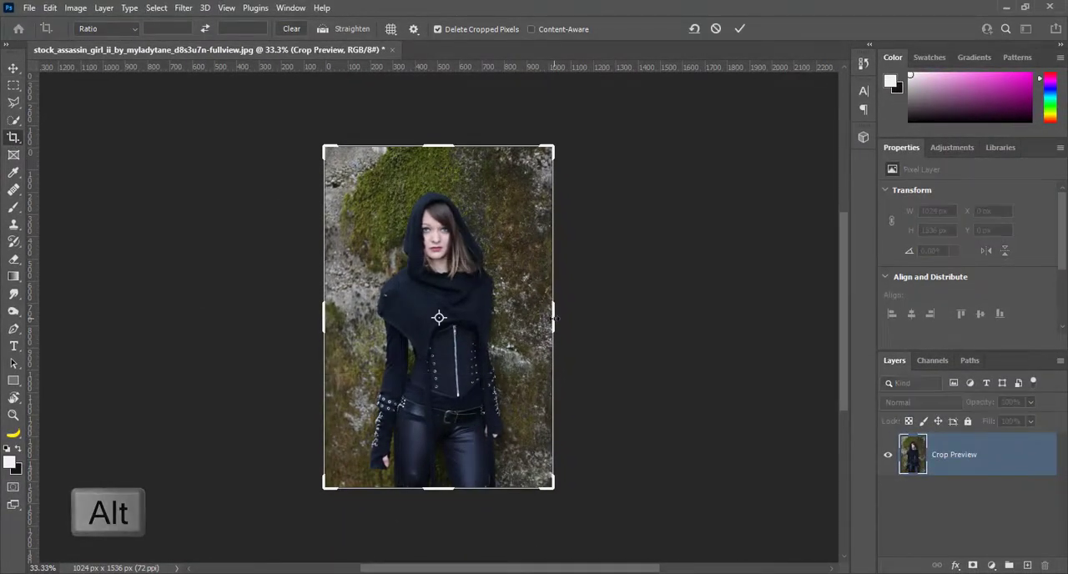
left_click_drag(551, 317, 621, 318)
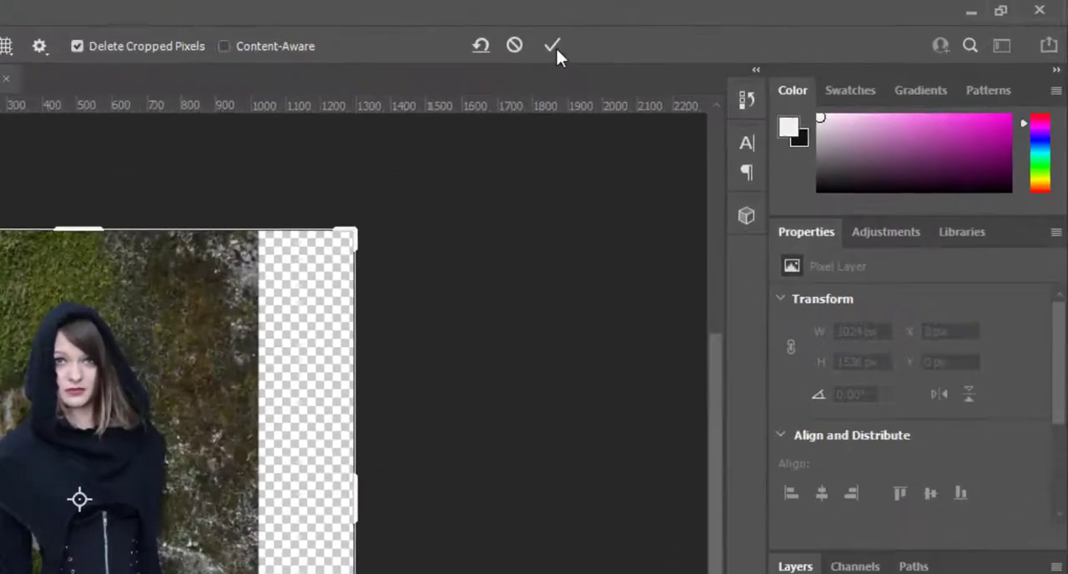
left_click(553, 46)
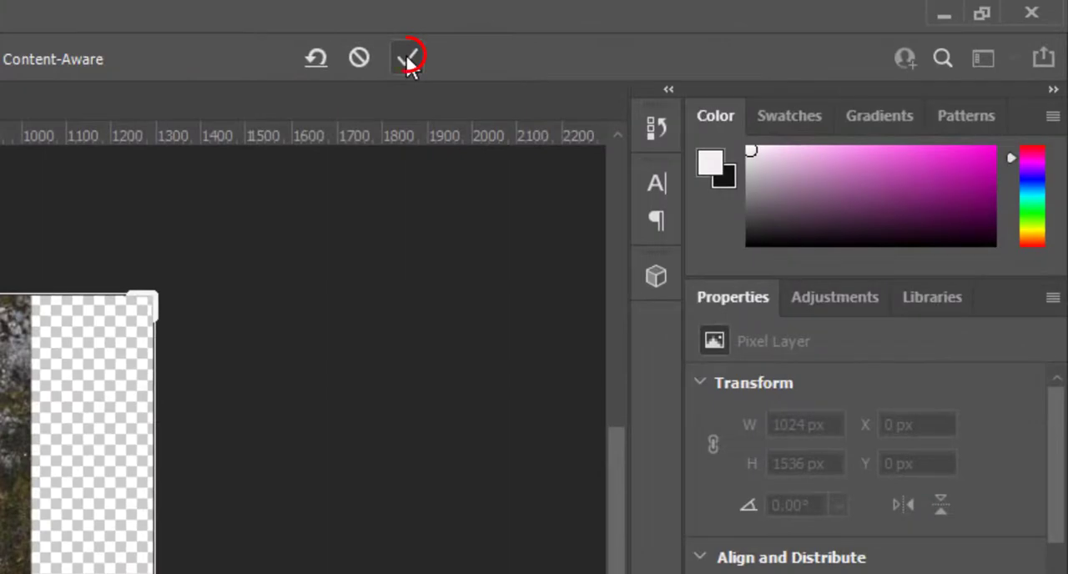
left_click(407, 59)
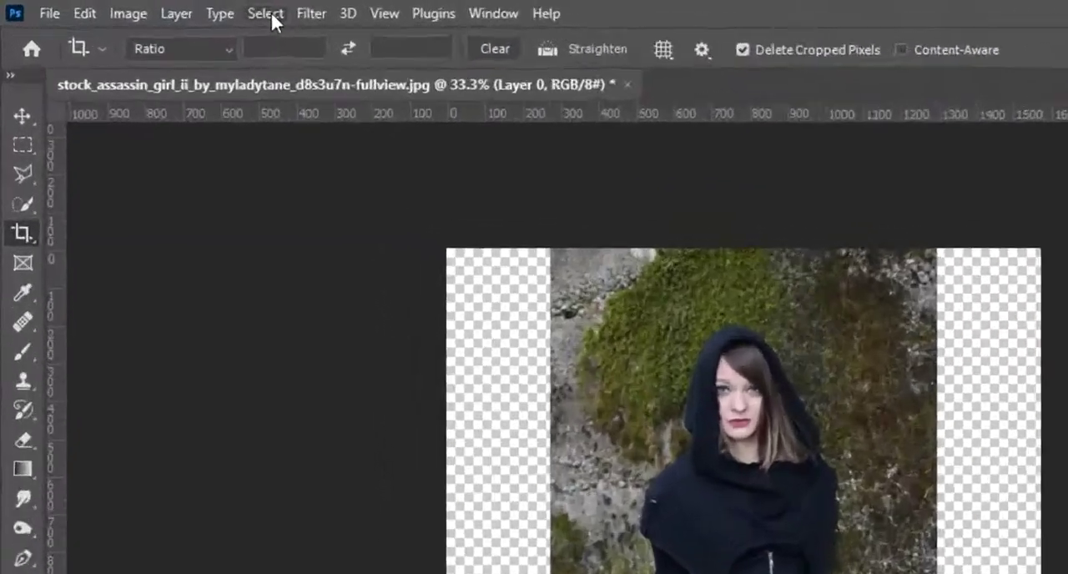
Select the hooded woman with Select Subject, save the selection as a new channel named "war", and deselect
left_click(156, 8)
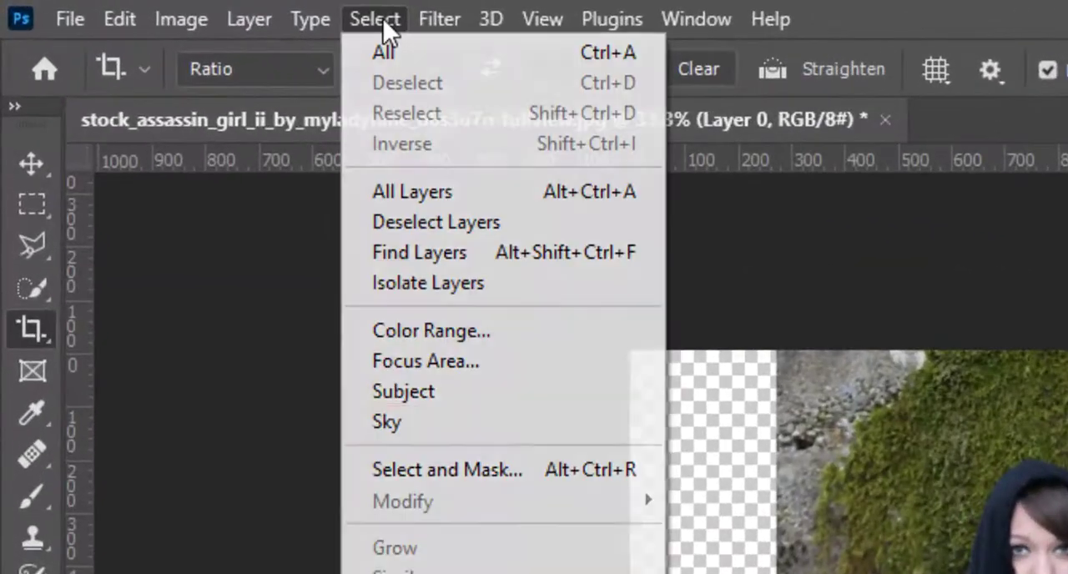
left_click(422, 394)
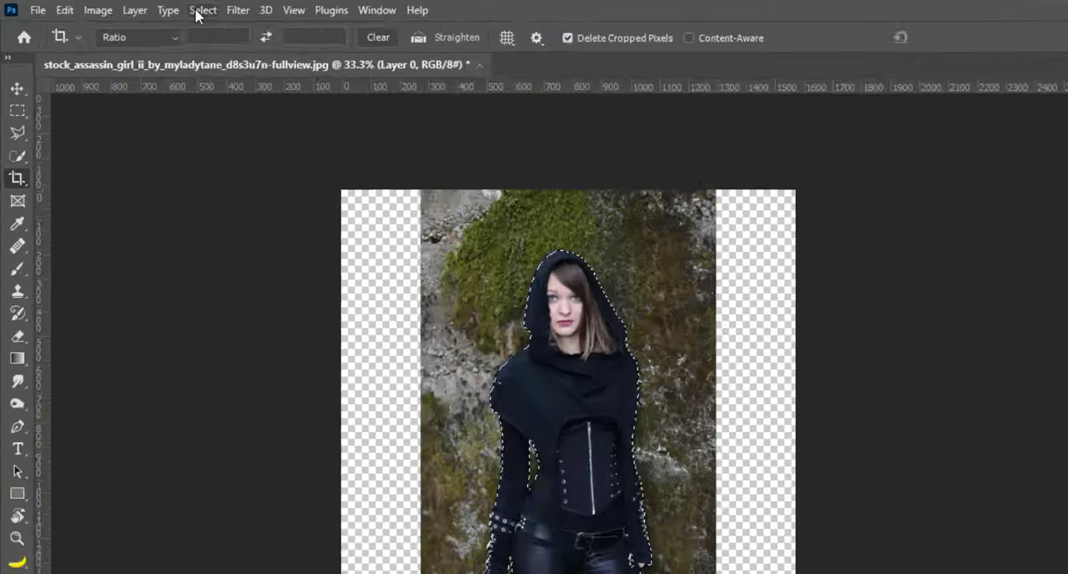
left_click(156, 8)
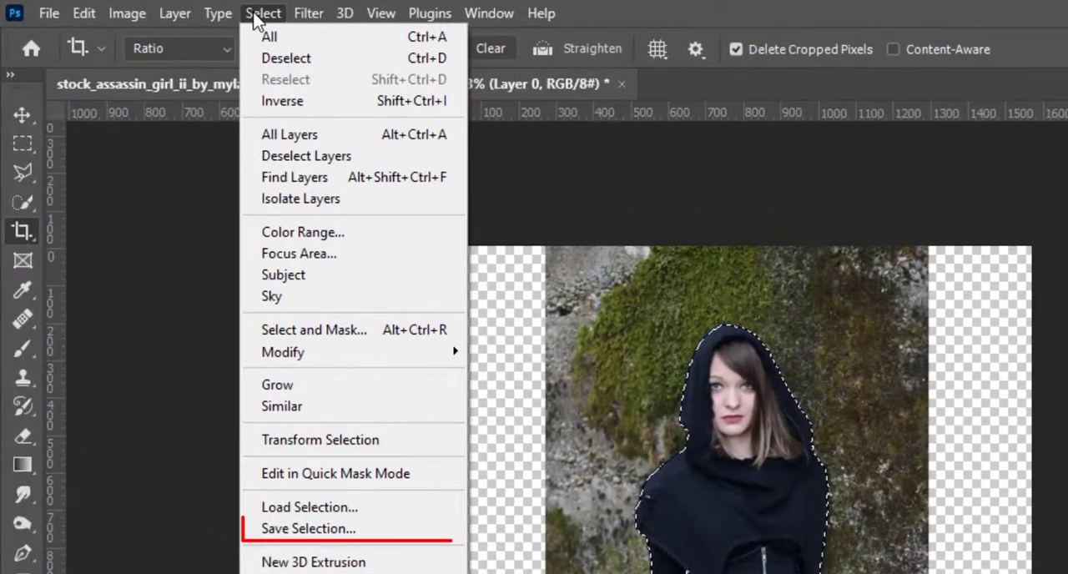
left_click(280, 534)
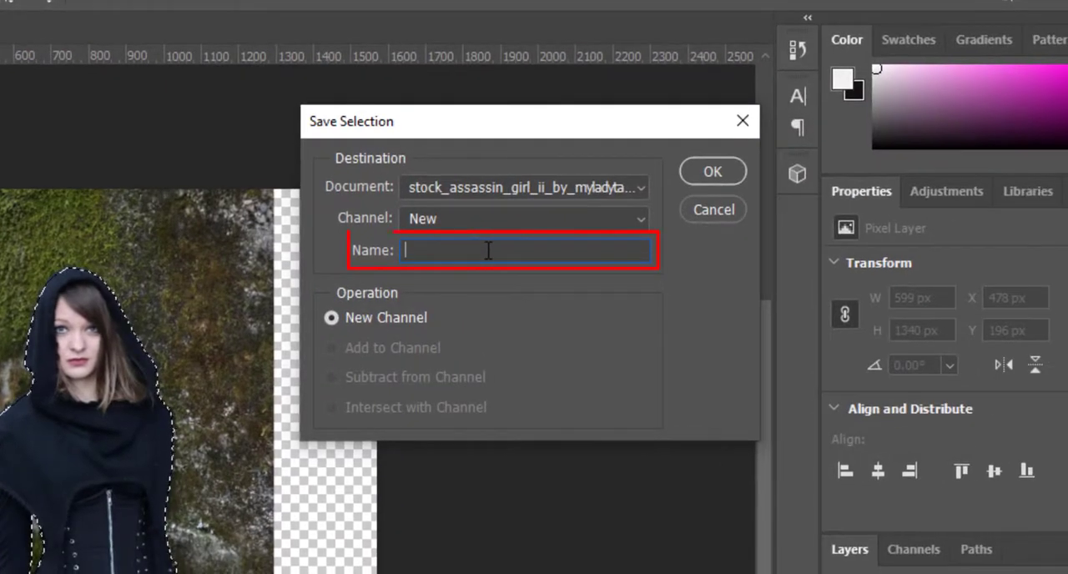
type("war")
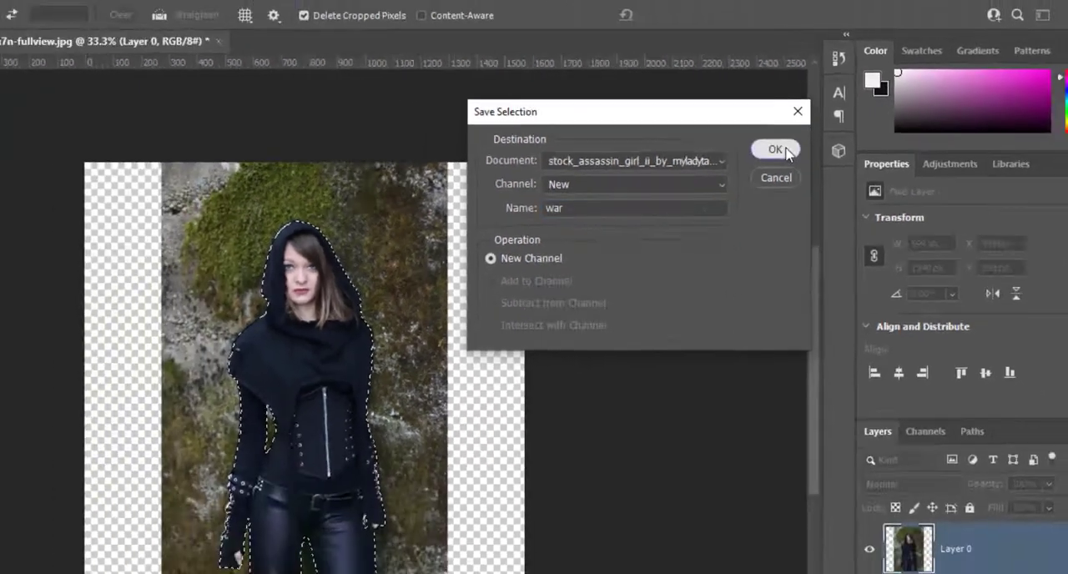
left_click(727, 174)
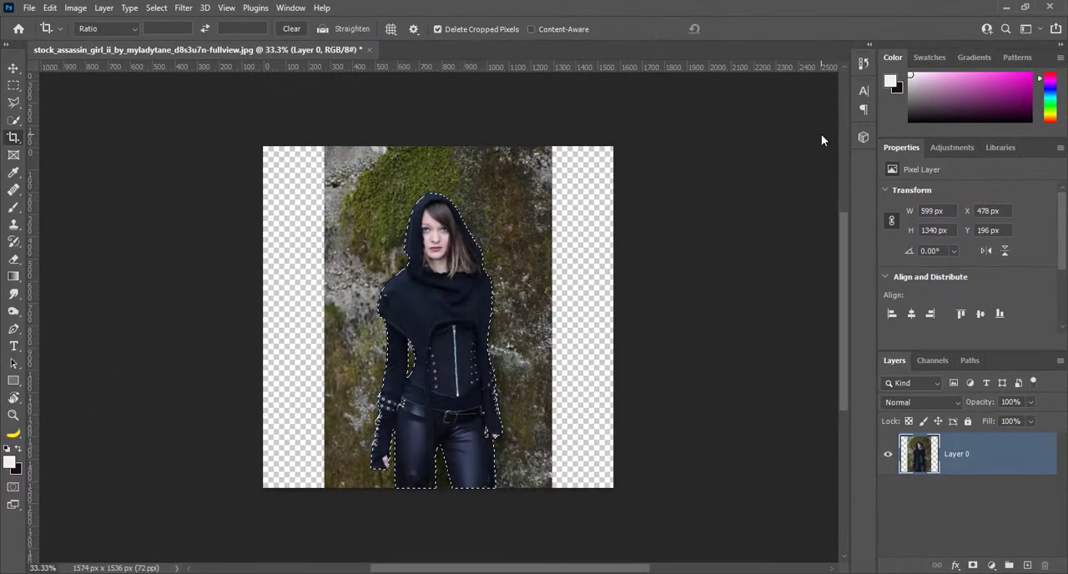
key("ctrl+d")
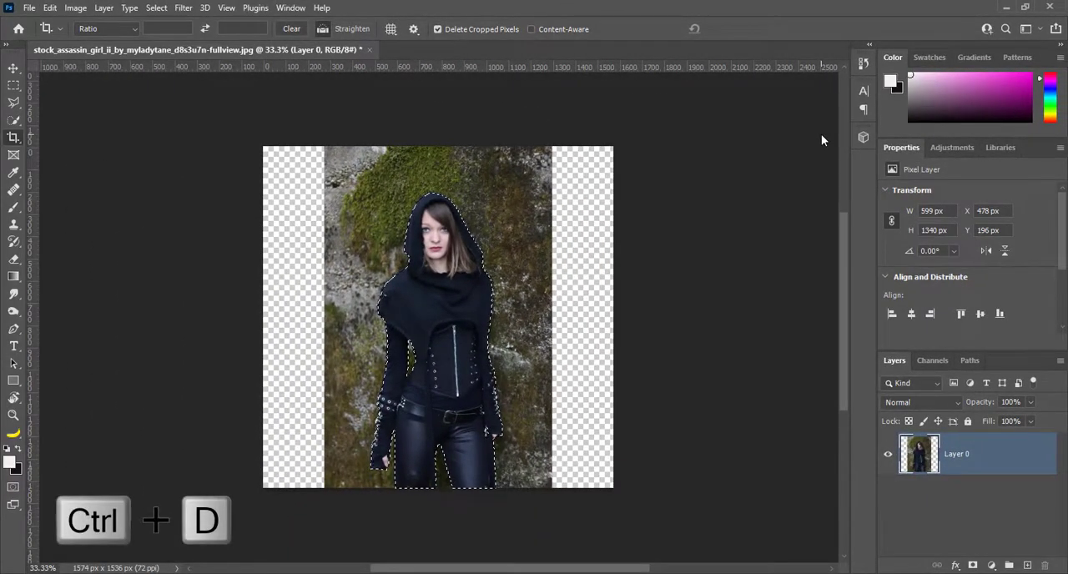
key("ctrl+d")
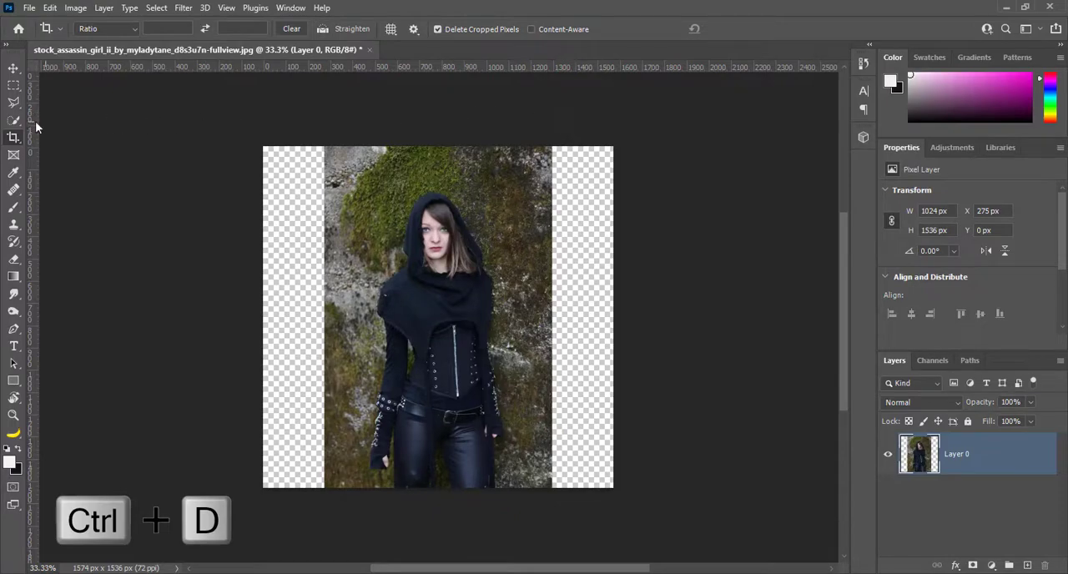
Stretch the layer equally to both canvas edges with Content-Aware Scale, protecting the "war" channel, and commit the transform
left_click(50, 7)
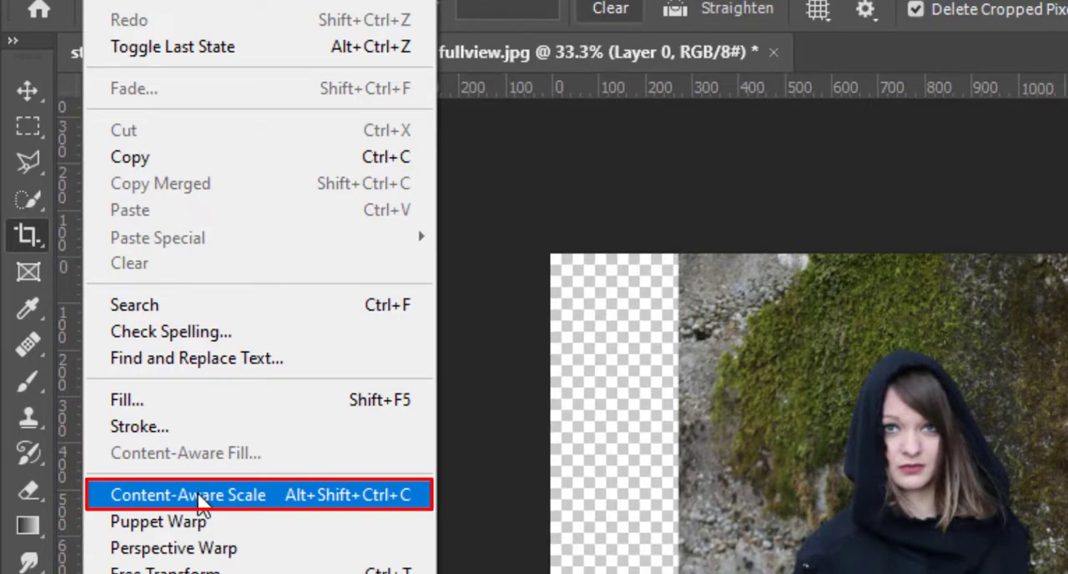
left_click(198, 494)
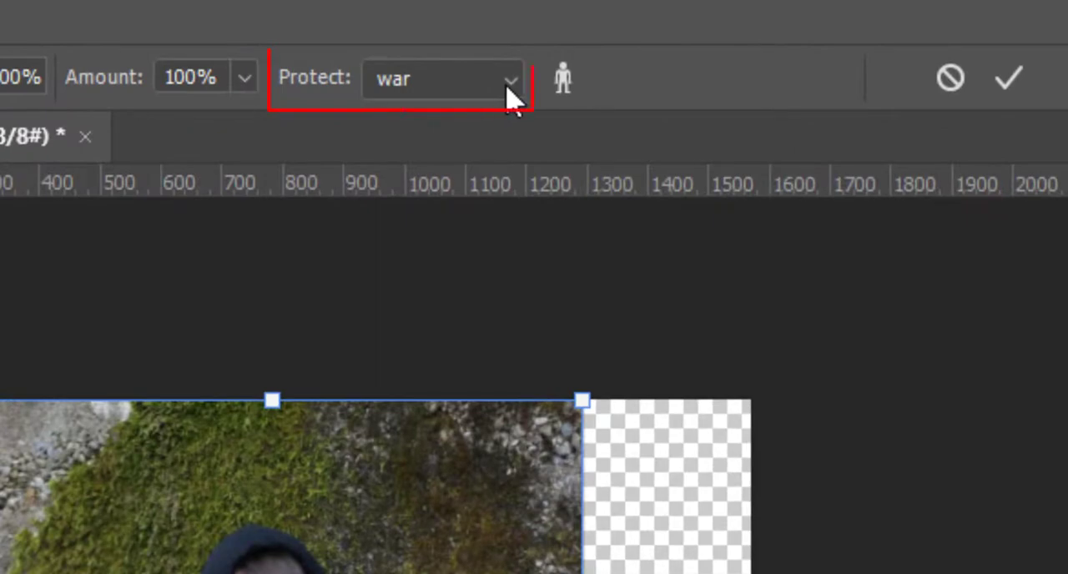
left_click(509, 81)
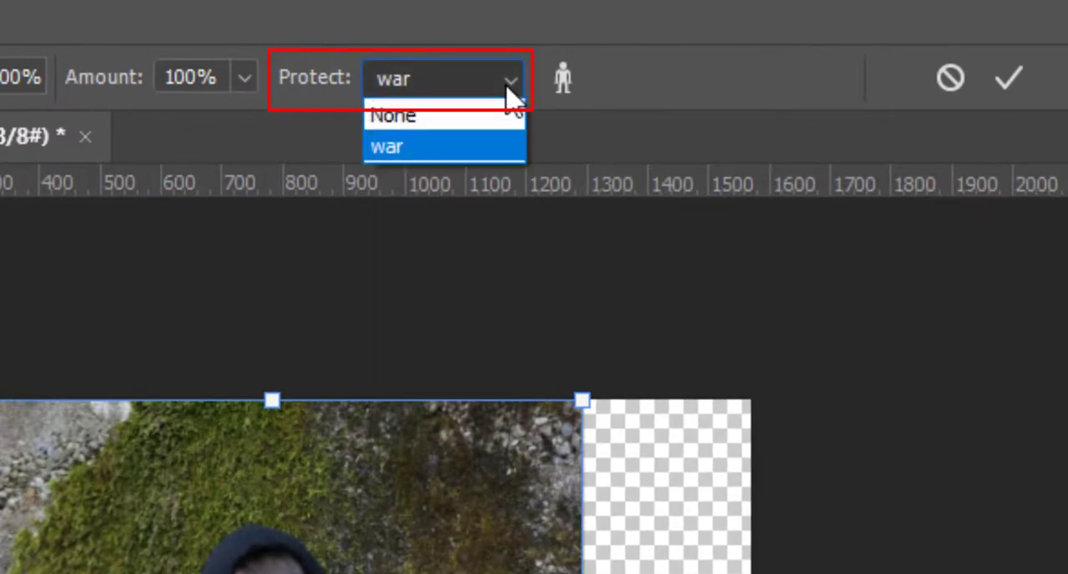
left_click(399, 150)
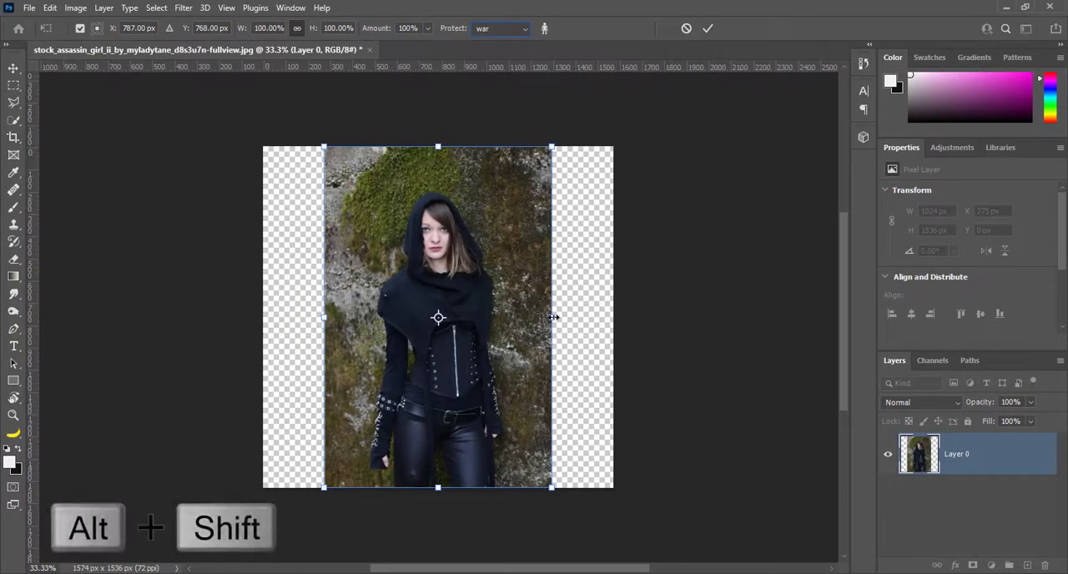
left_click_drag(552, 317, 613, 318)
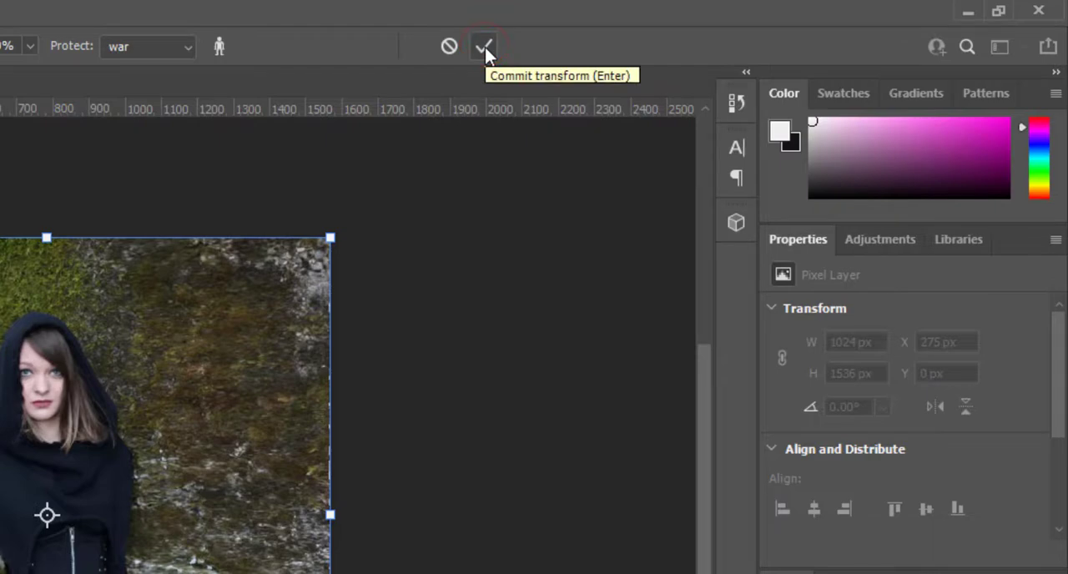
left_click(484, 46)
key("c")
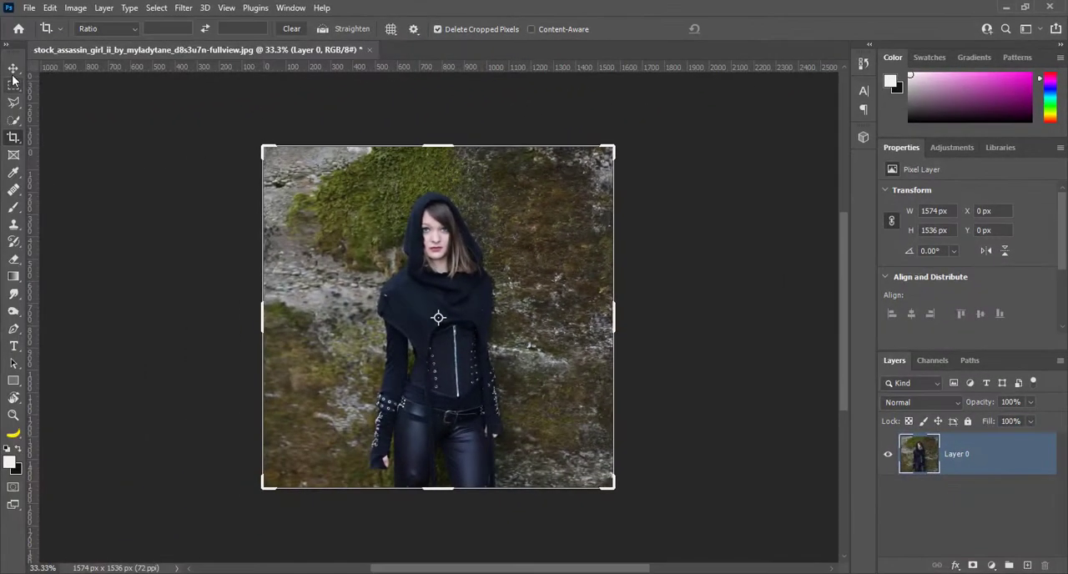
left_click(14, 69)
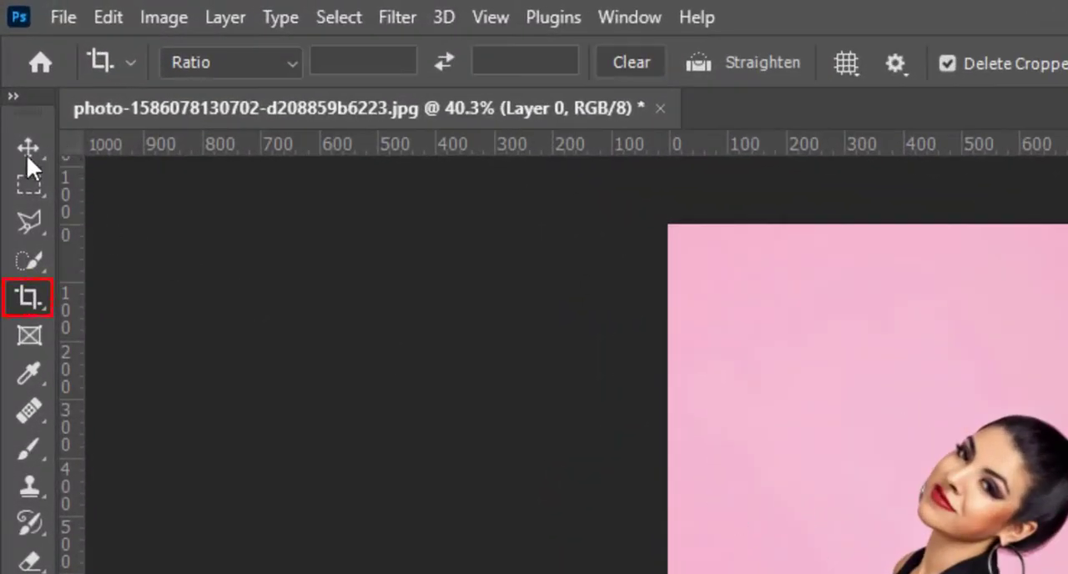
Extend the pink-background photo's canvas sideways using the Crop tool with Content-Aware enabled, and commit the crop
left_click(27, 148)
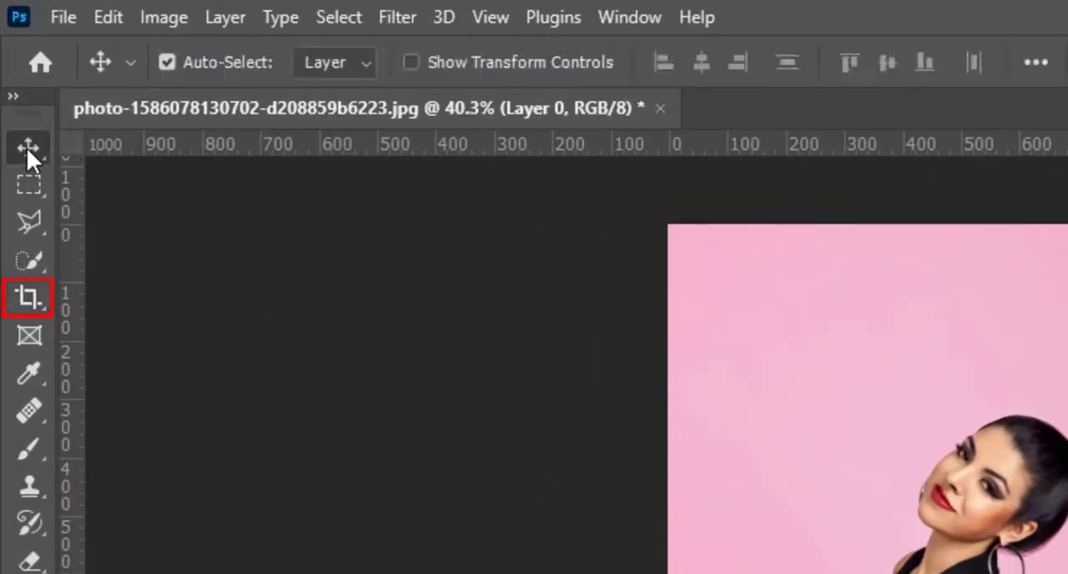
left_click(27, 298)
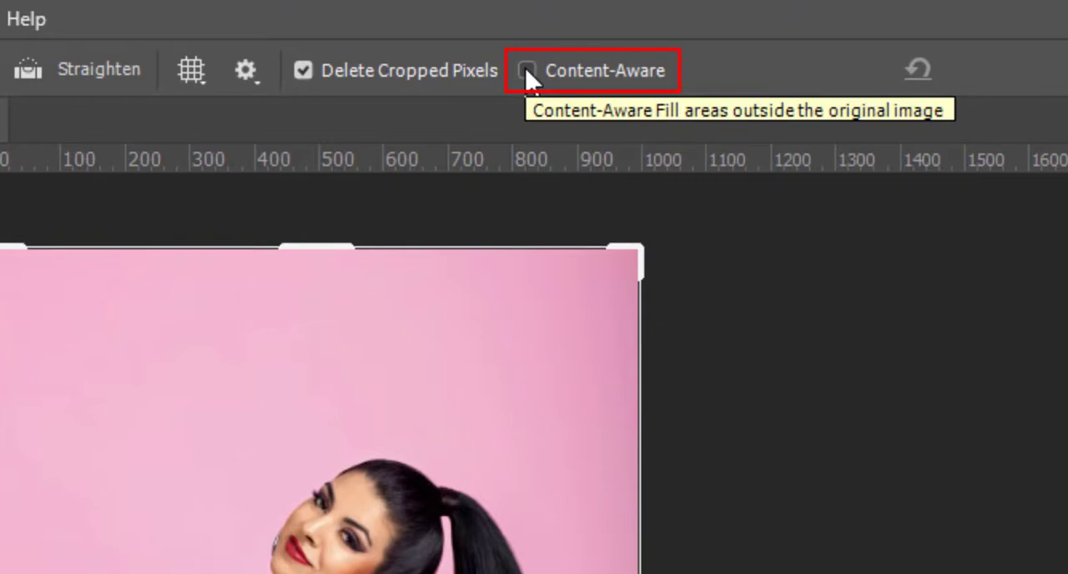
left_click(527, 71)
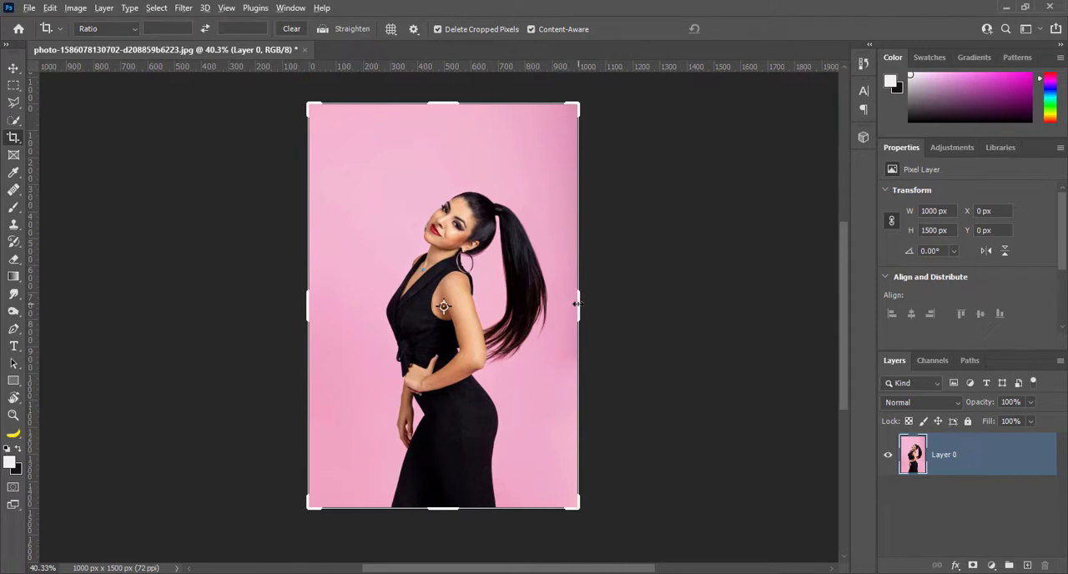
left_click(576, 304)
left_click_drag(576, 305, 691, 296)
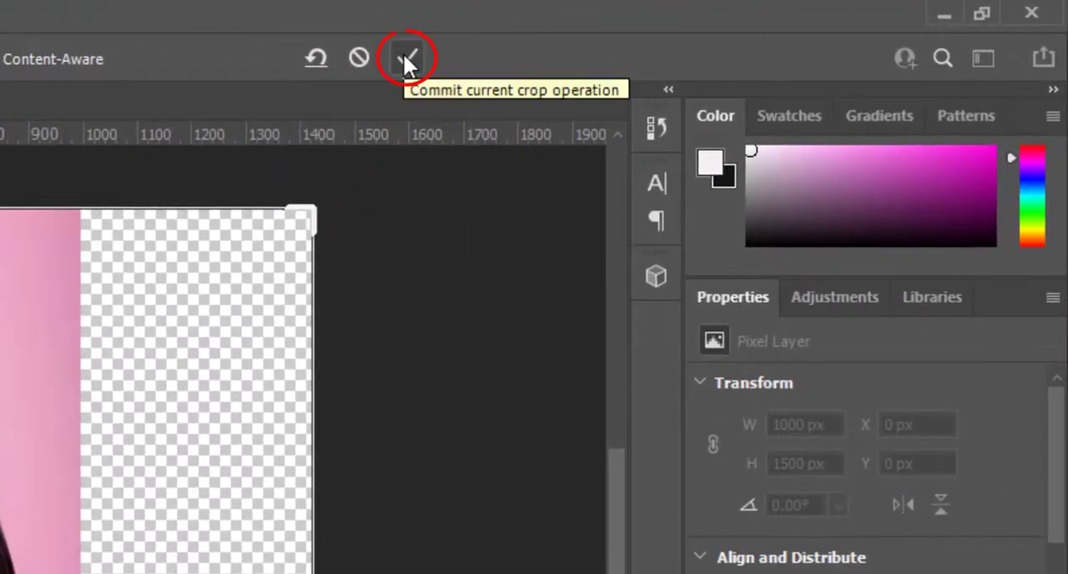
left_click(405, 57)
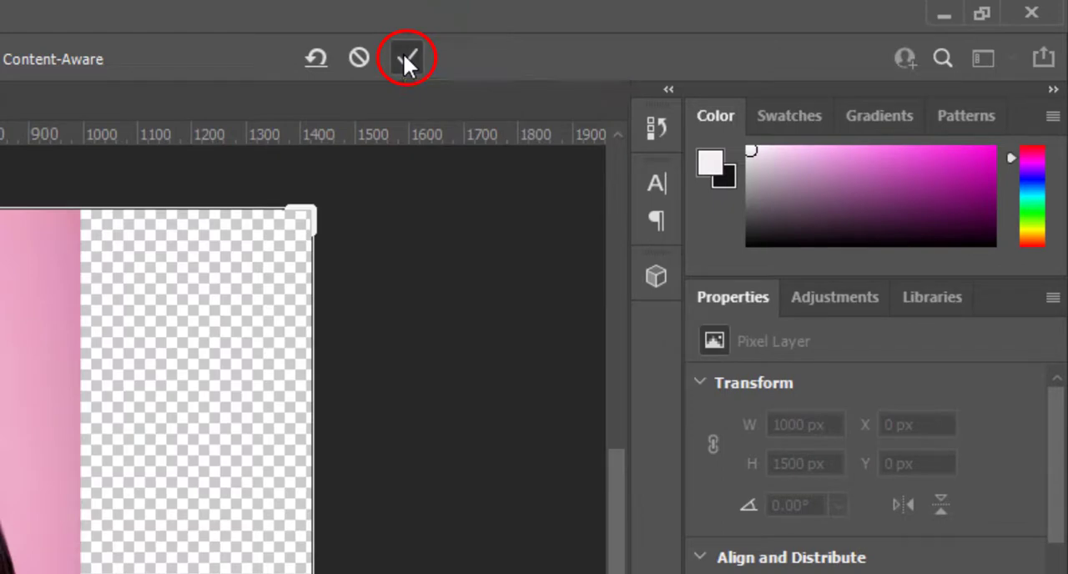